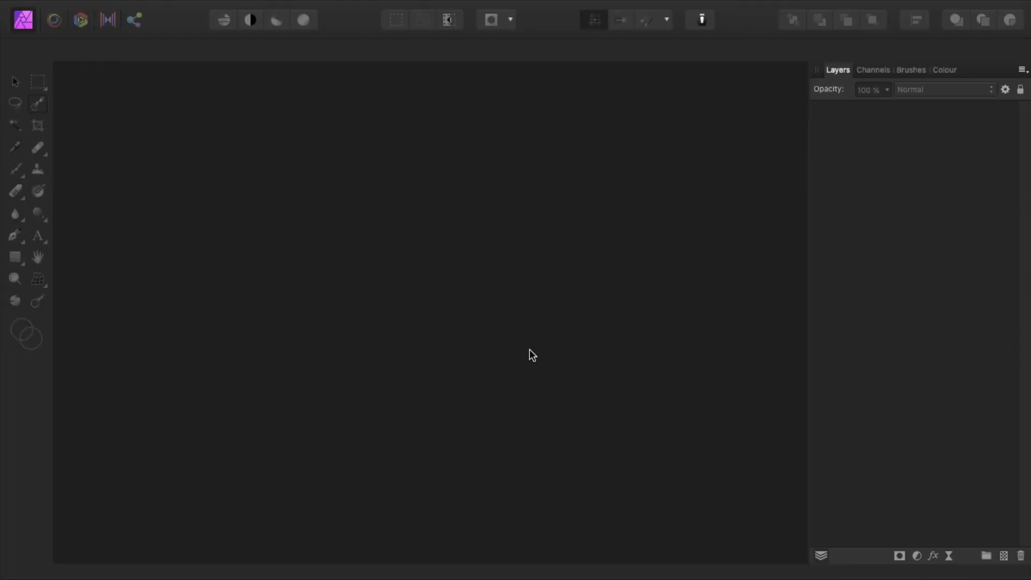
Step: Create a new portrait document of 2000 × 2500 px at 72 DPI in RGB/8
key(super+n)
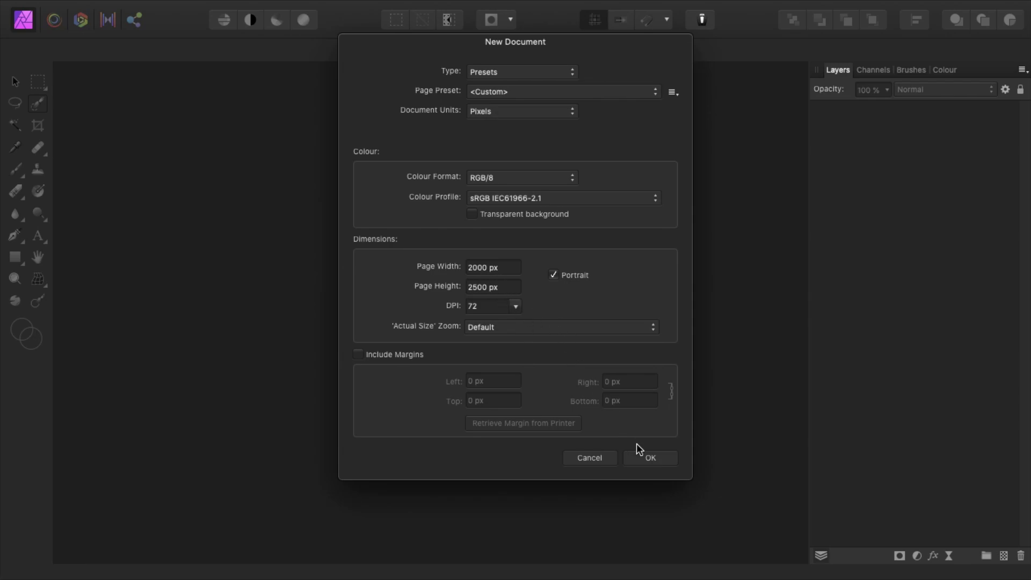
click(654, 463)
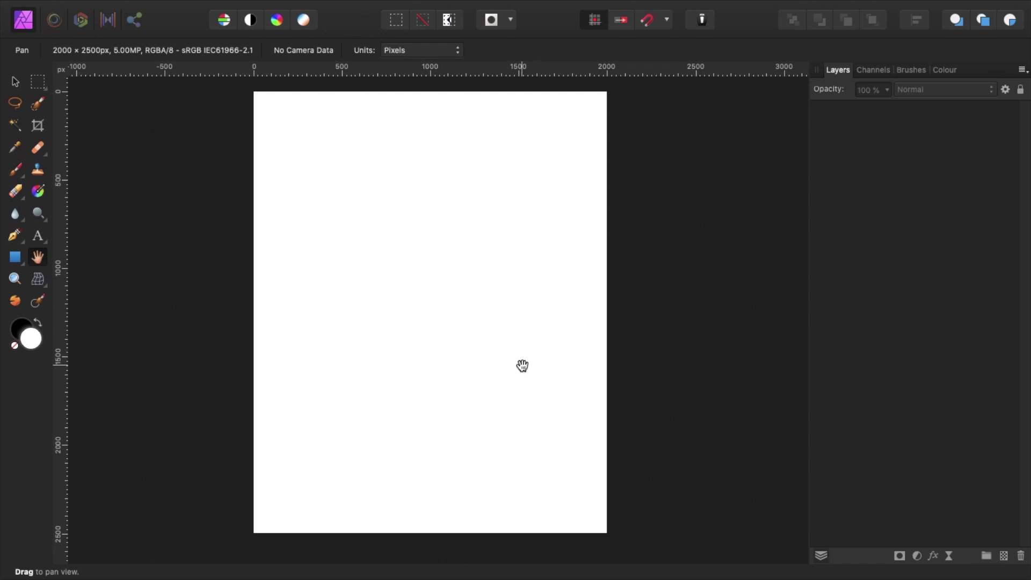
Step: Copy 1 - horse.jpg from the images folder in Finder, paste it into the new document, and name its layer Horse
key(ctrl+Left)
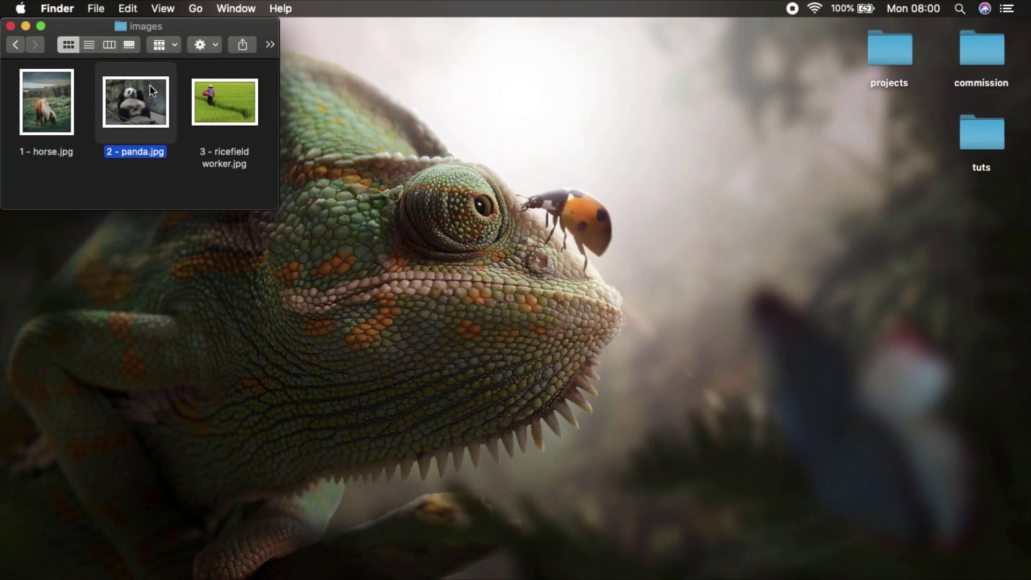
click(62, 101)
key(super+c)
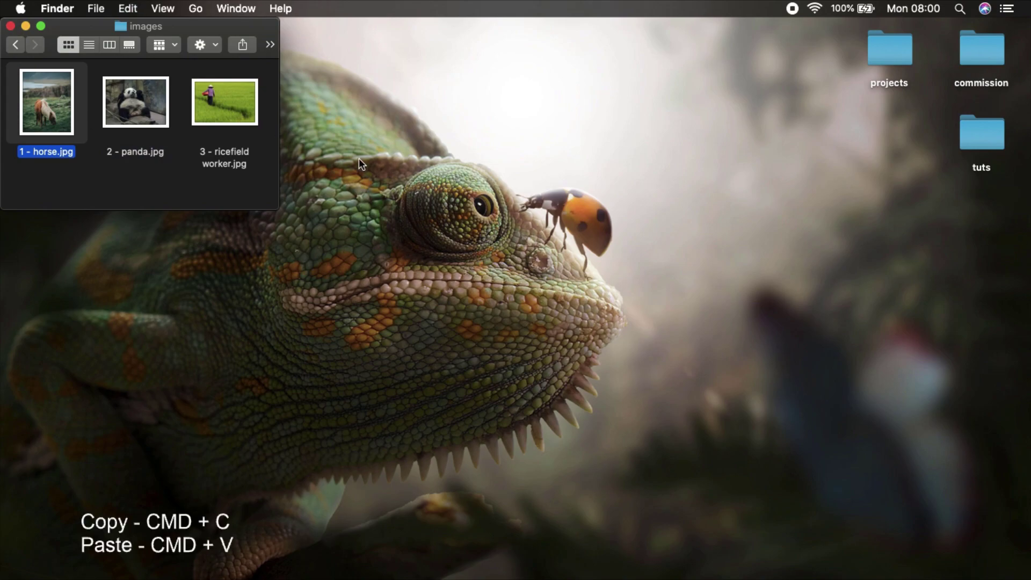
key(ctrl+Right)
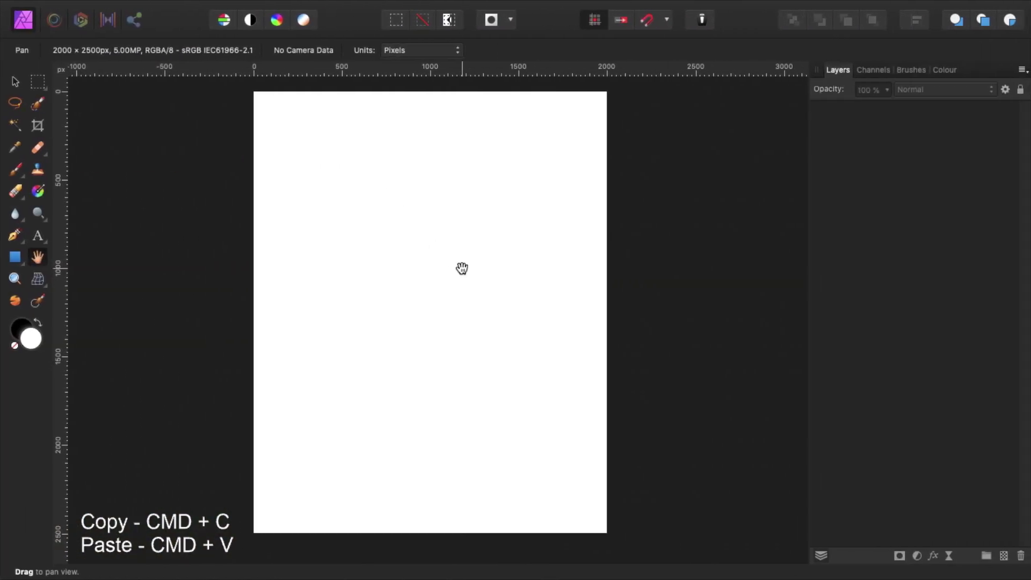
key(super+v)
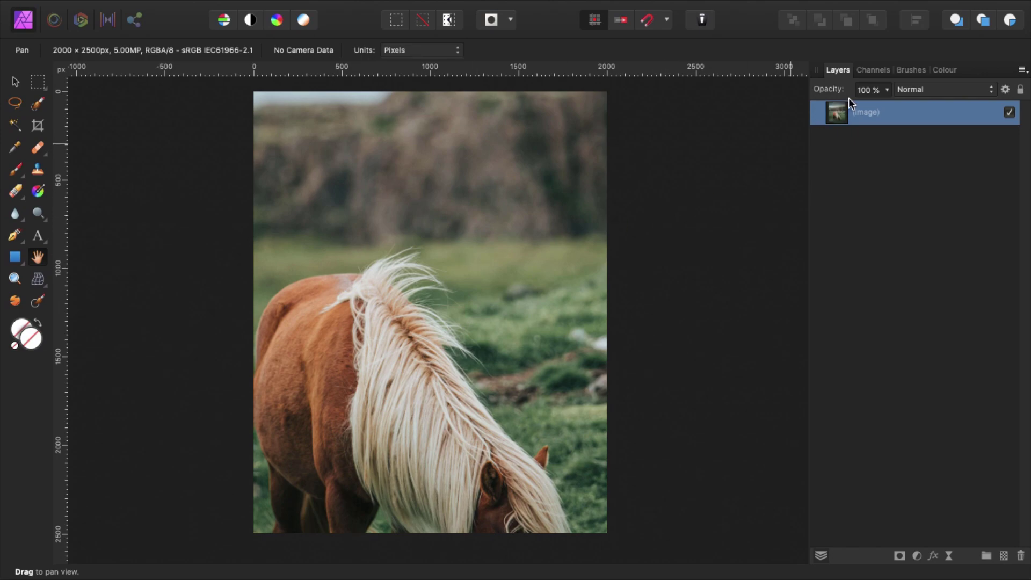
double_click(865, 113)
text(Horse)
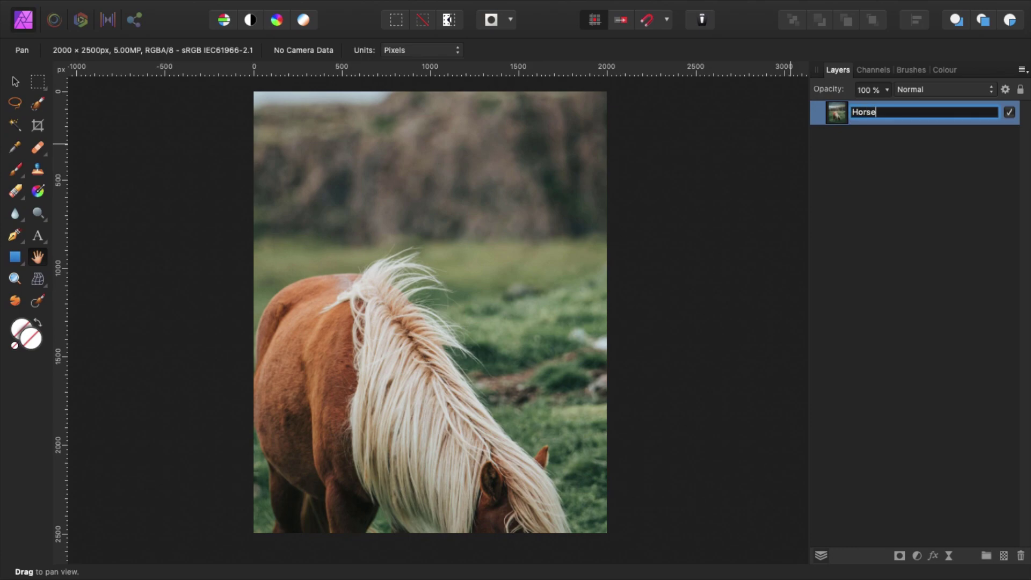
key(Return)
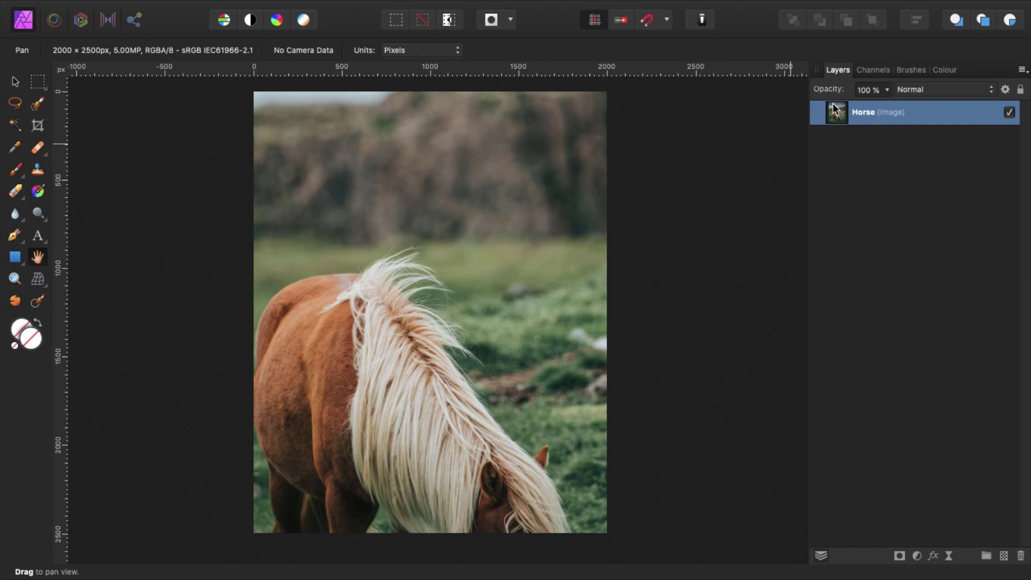
Step: Scale the Horse image around its centre to about 51% so it just covers the canvas, and fit the canvas to the screen
key(super+minus)
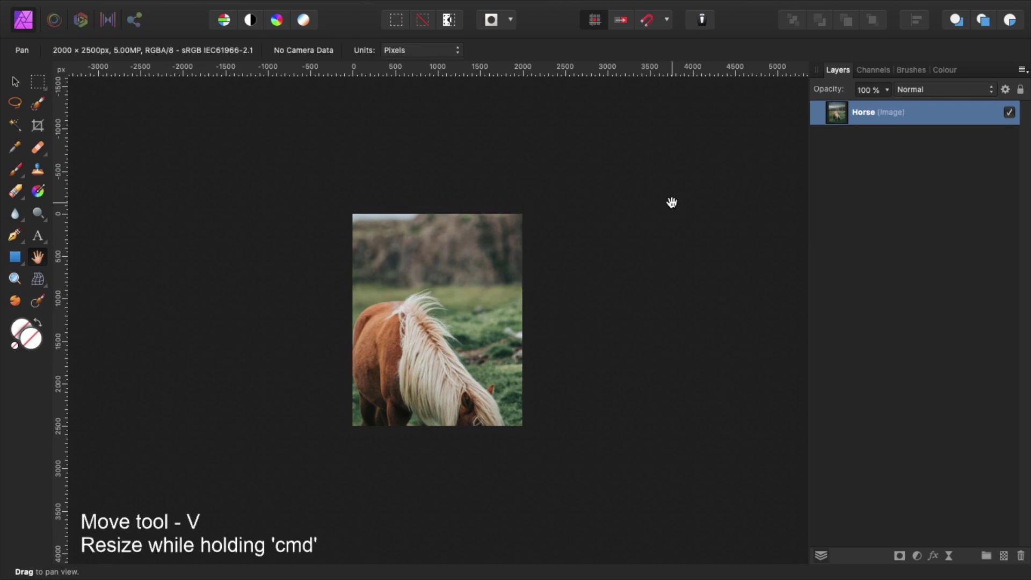
key(v)
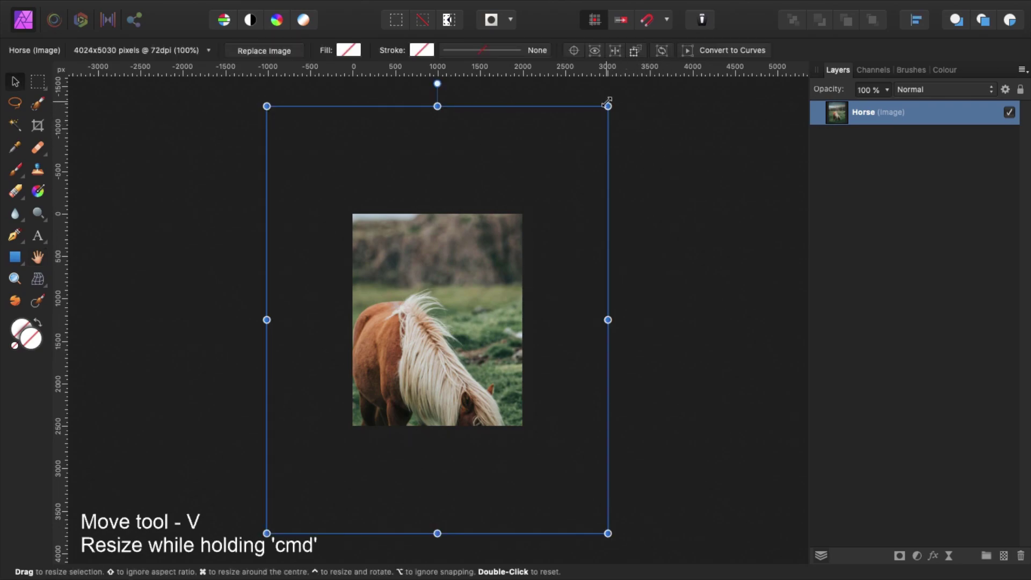
drag(608, 105, 535, 216)
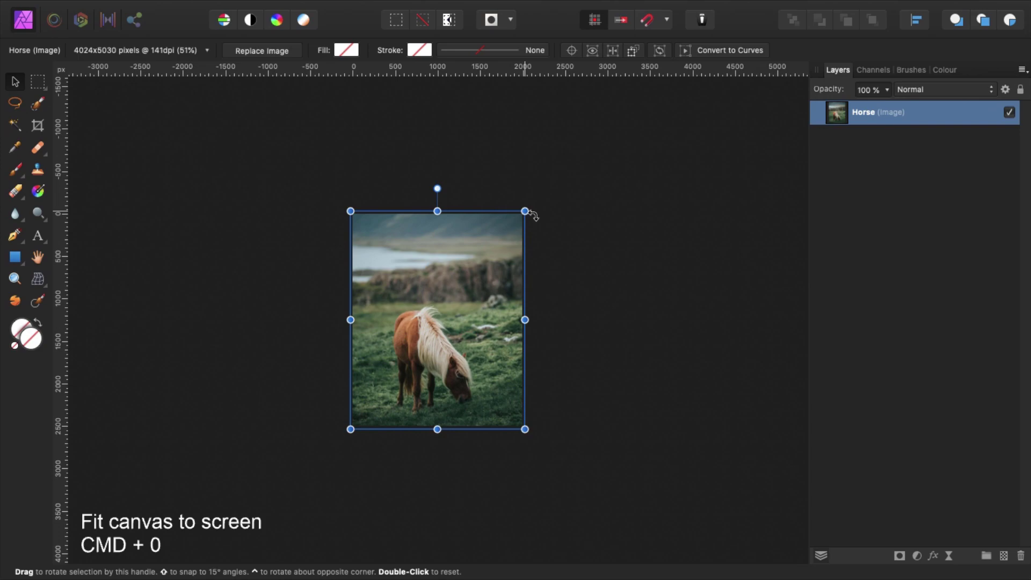
key(super+0)
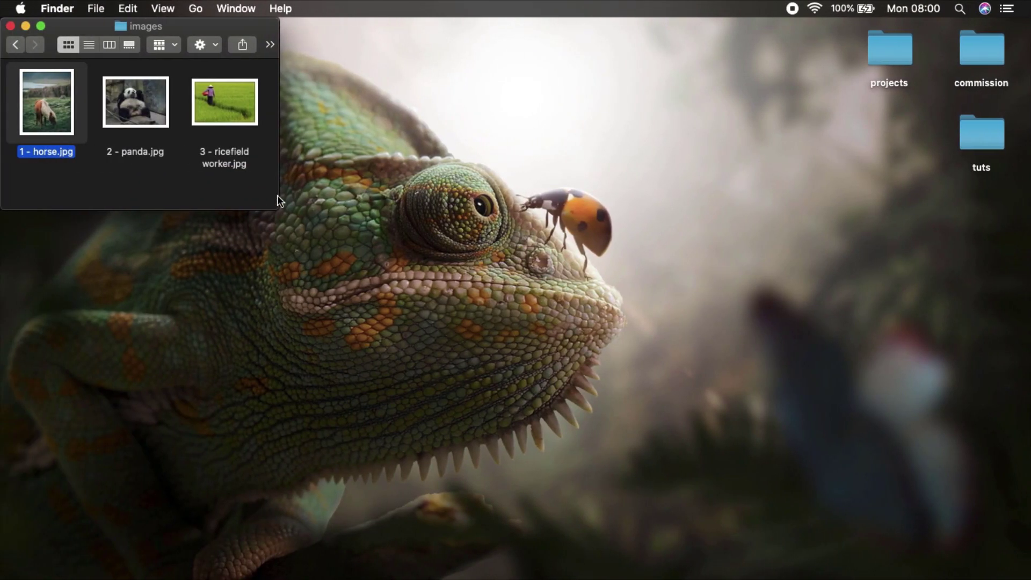
Step: Copy 2 - panda.jpg from the images folder in Finder, paste it above the Horse layer, and name its layer Panda
click(135, 95)
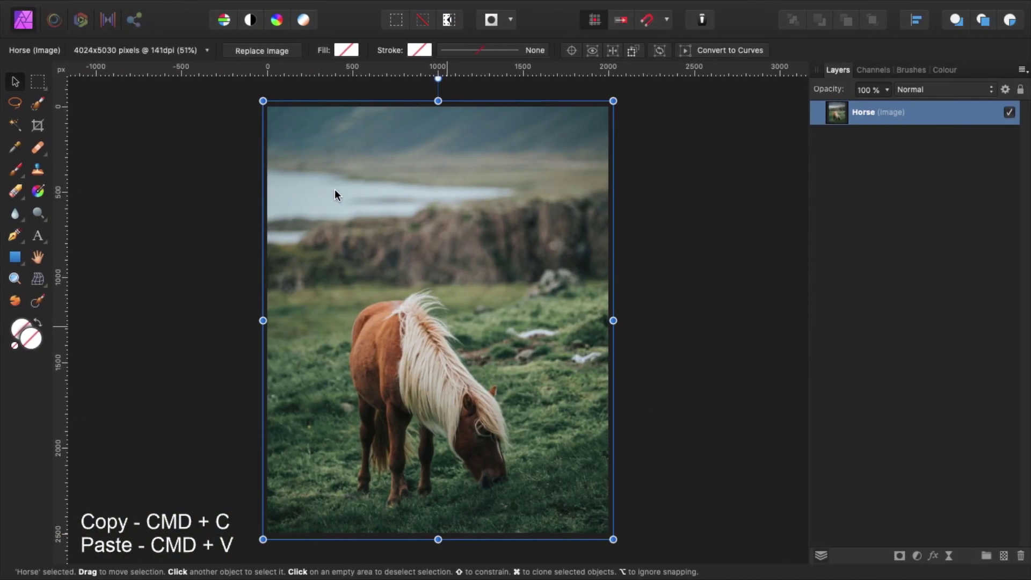
key(super+v)
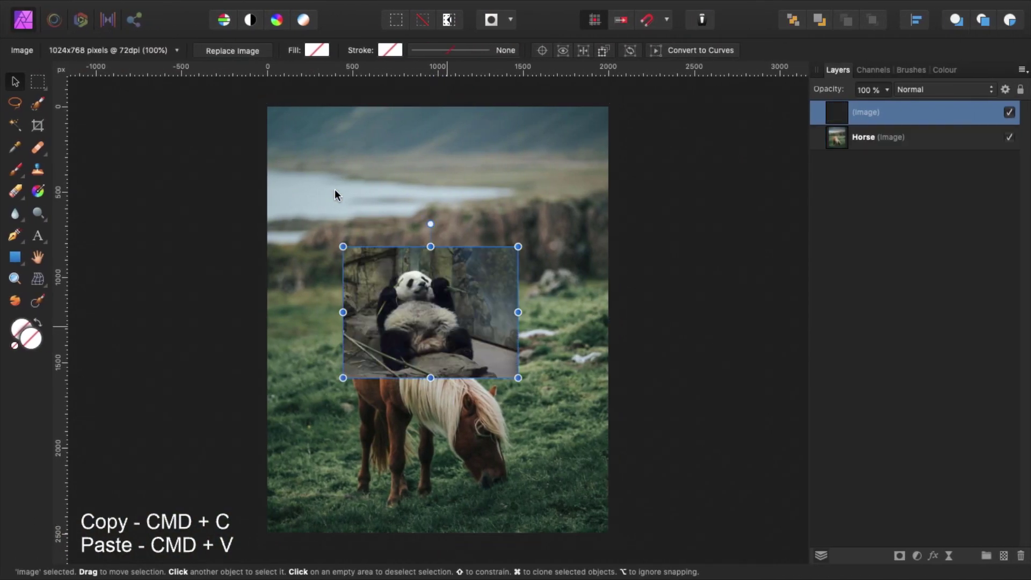
double_click(866, 112)
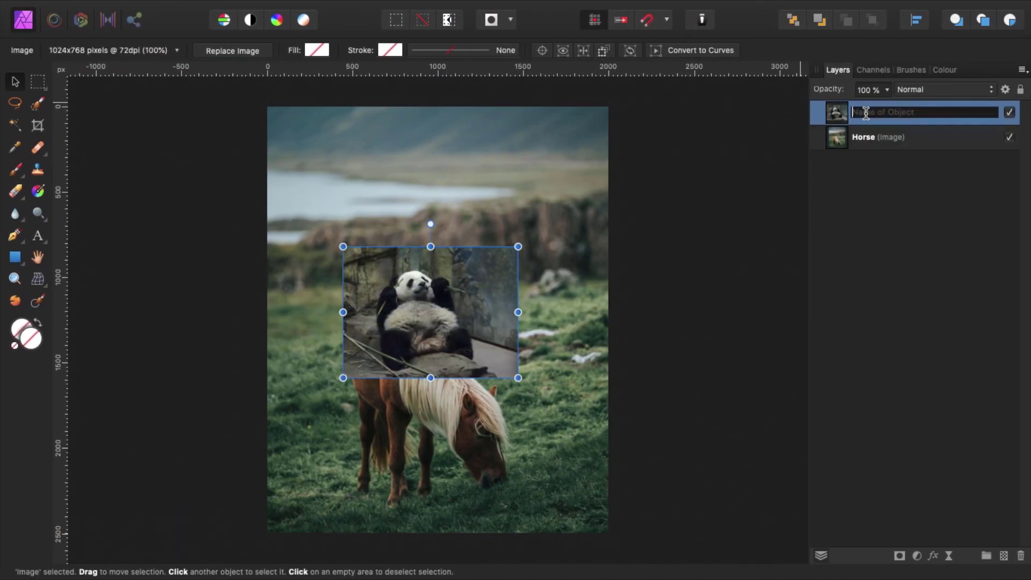
text(Panda)
key(Return)
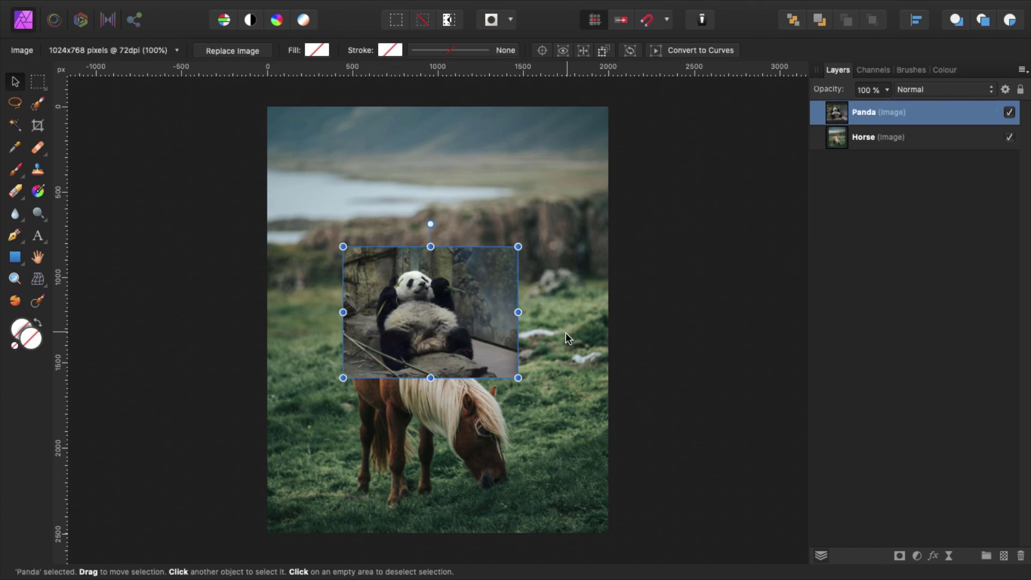
Step: Move the Panda image up and to the left so the panda sits over the horse's back
click(475, 328)
drag(476, 329, 447, 292)
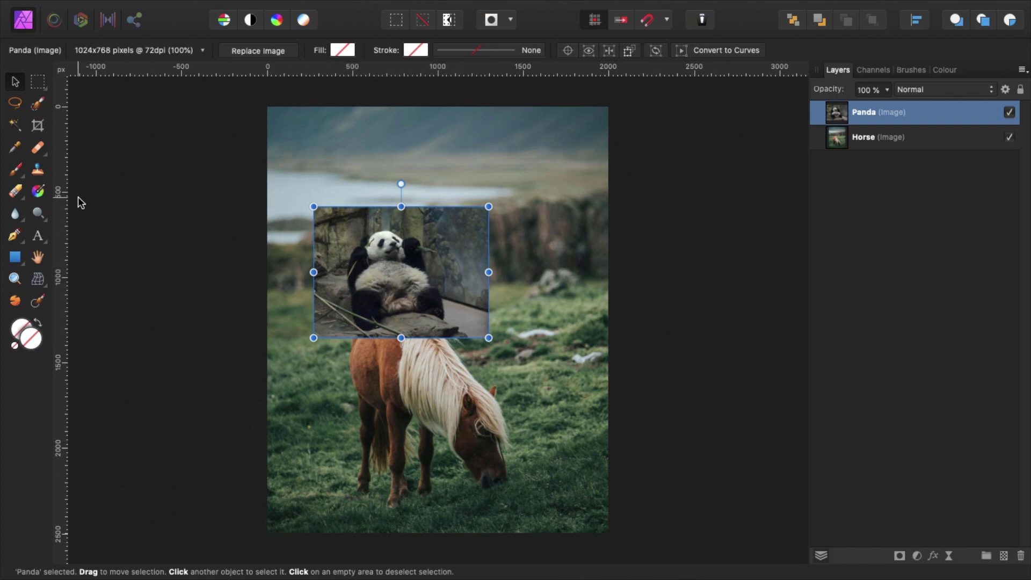
Step: Select the whole panda with the Selection Brush at 20 px width, snapping to edges
click(39, 107)
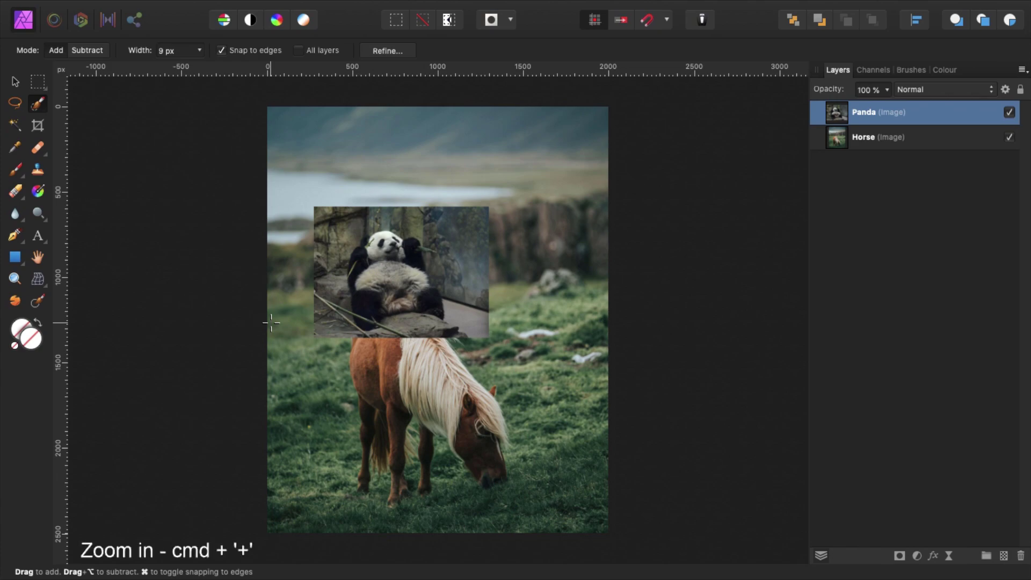
key(super+plus)
key(super+plus)
key(super+plus)
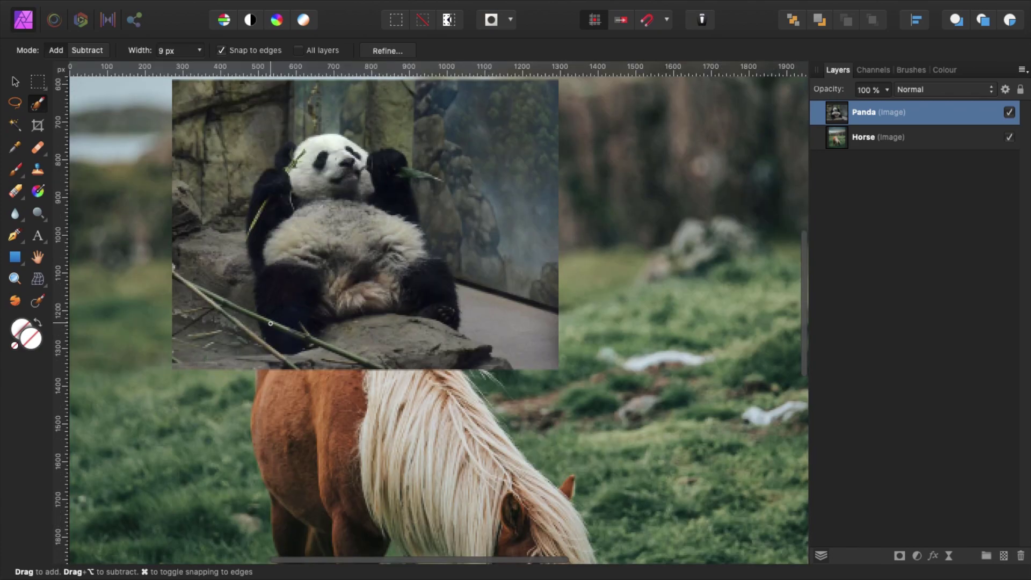
scroll(271, 323, up, 5)
scroll(270, 323, left, 4)
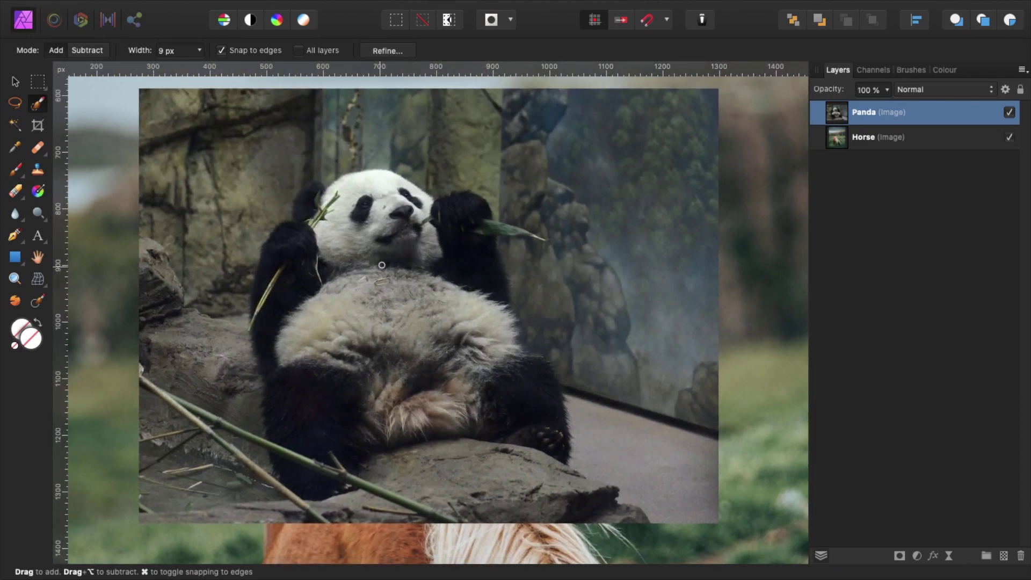
key(bracketright)
key(bracketright)
key(bracketright)
key(bracketright)
mouse_move(316, 203)
mouse_down()
mouse_move(282, 347)
mouse_move(316, 407)
mouse_move(301, 474)
mouse_move(325, 453)
mouse_move(283, 447)
mouse_move(345, 465)
mouse_move(429, 381)
mouse_move(501, 399)
mouse_move(536, 430)
mouse_move(474, 340)
mouse_move(465, 220)
mouse_move(409, 217)
mouse_move(346, 190)
mouse_move(352, 223)
mouse_move(321, 352)
mouse_move(424, 301)
mouse_move(407, 374)
mouse_move(311, 254)
mouse_move(408, 295)
mouse_move(407, 367)
mouse_move(421, 429)
mouse_move(270, 284)
mouse_move(274, 321)
mouse_move(274, 300)
mouse_move(332, 302)
mouse_move(435, 243)
mouse_up()
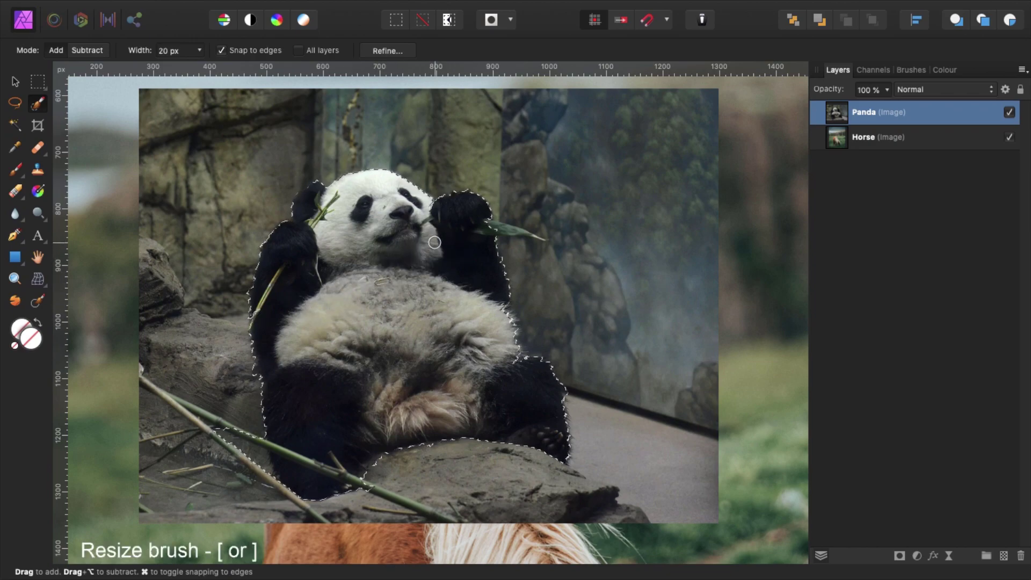
Step: Add the bamboo leaf to the selection with a 9 px brush and subtract excess background around the panda's lower edges at 18 px
key(bracketleft)
key(bracketleft)
key(bracketleft)
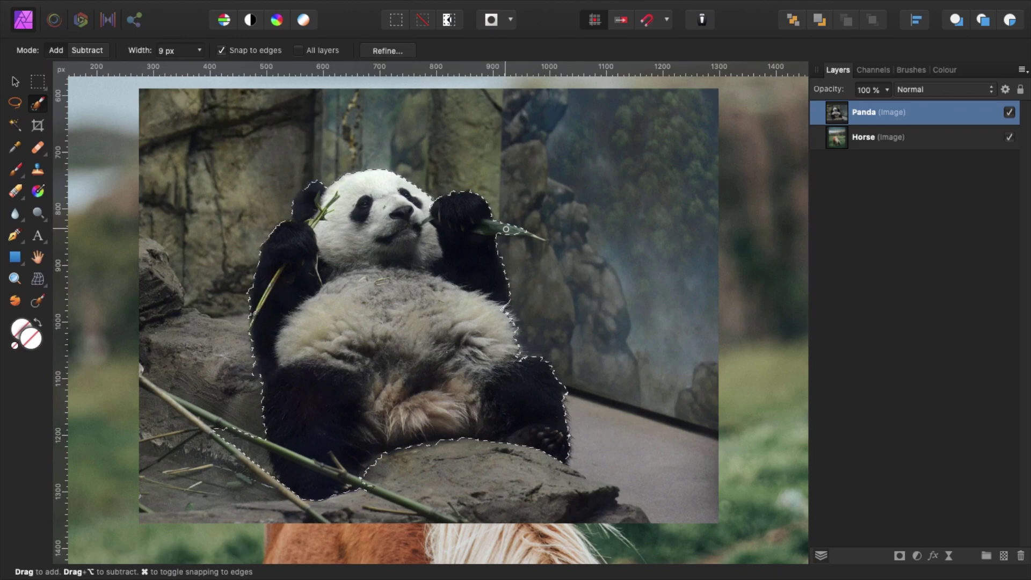
key(bracketright)
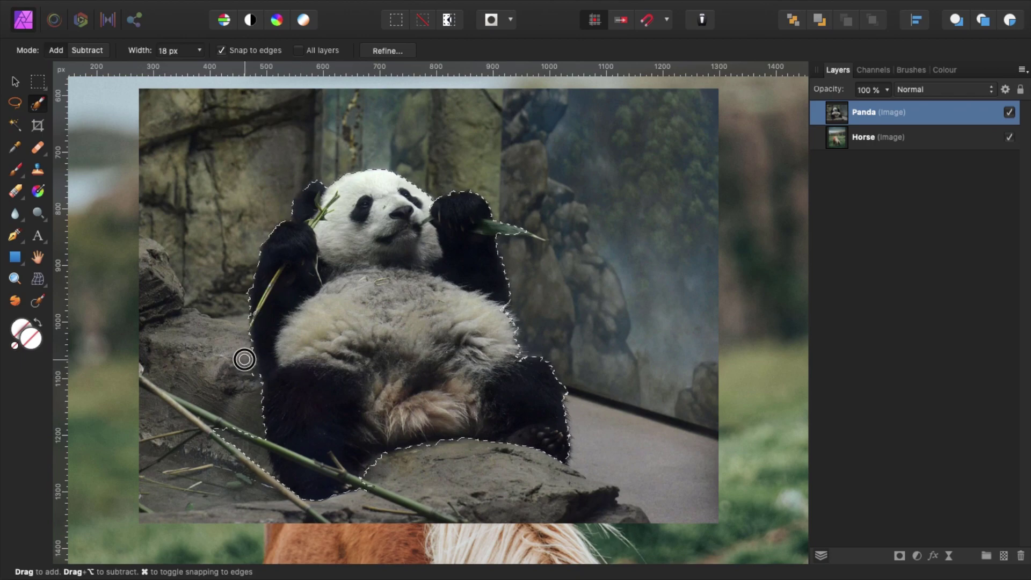
mouse_move(244, 359)
mouse_down()
mouse_move(260, 487)
mouse_move(270, 488)
mouse_move(259, 443)
mouse_move(260, 475)
mouse_up()
drag(357, 487, 388, 460)
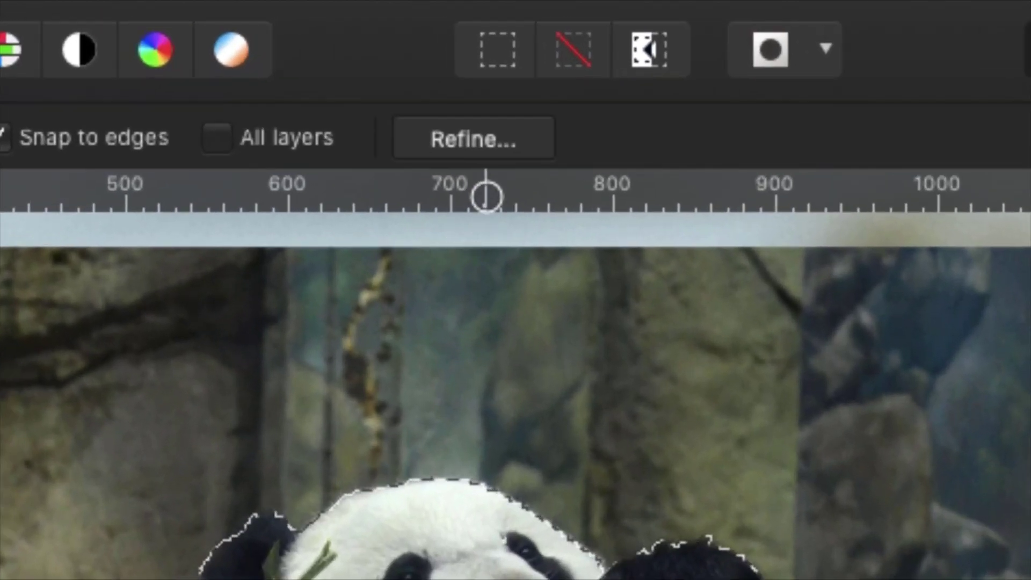
Step: Refine the selection by brushing the panda's fur edges with a 26 px Matte adjustment brush, output as Selection, and apply
click(500, 144)
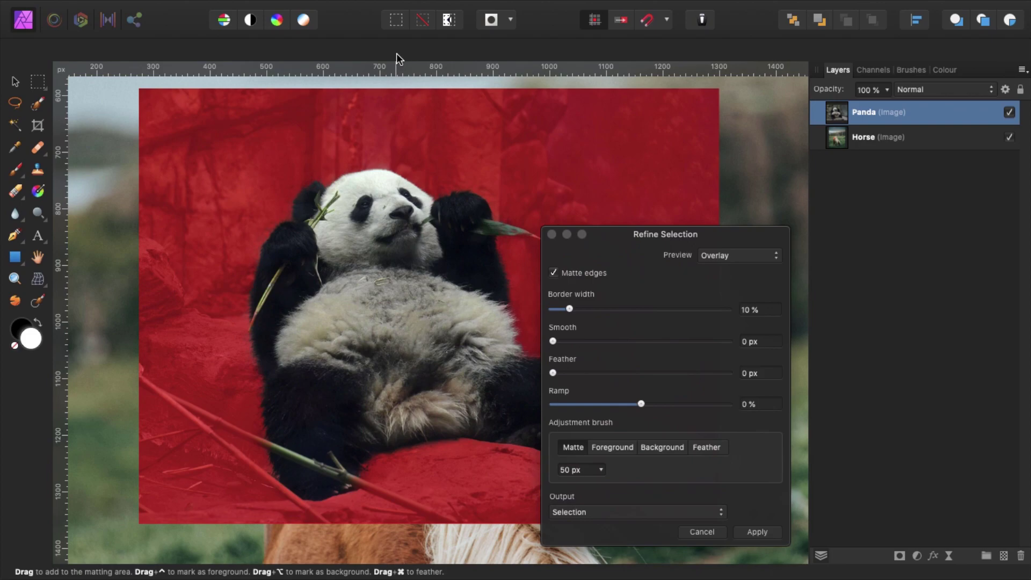
scroll(331, 218, right, 4)
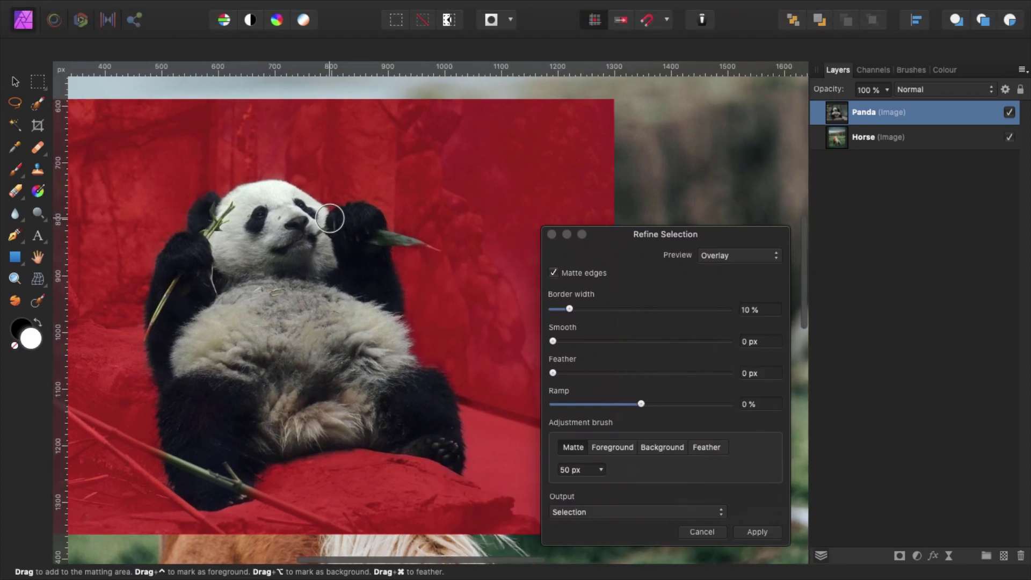
key(bracketleft)
key(bracketleft)
key(bracketleft)
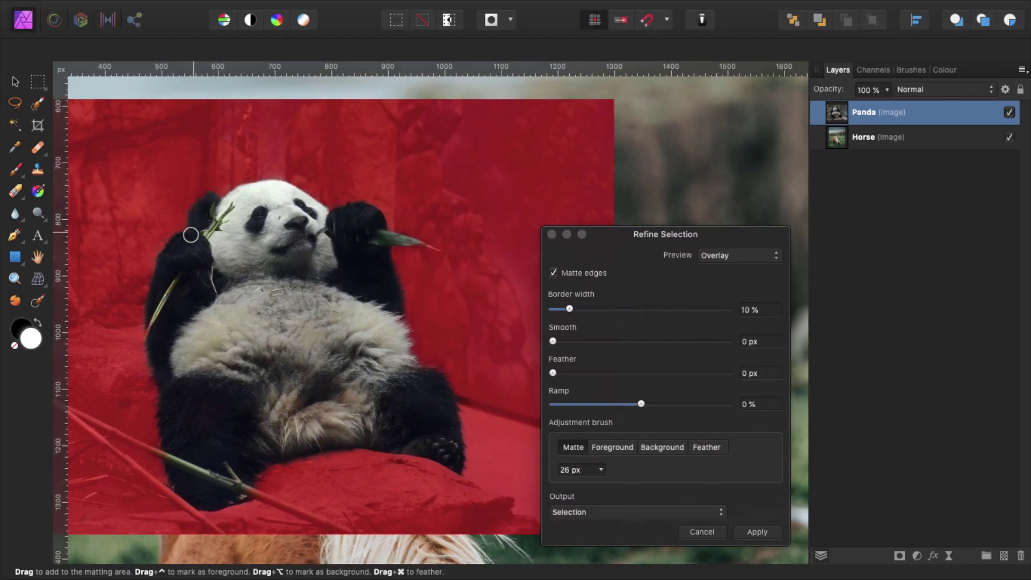
mouse_move(180, 238)
mouse_down()
mouse_move(150, 299)
mouse_move(158, 403)
mouse_up()
drag(428, 368, 451, 396)
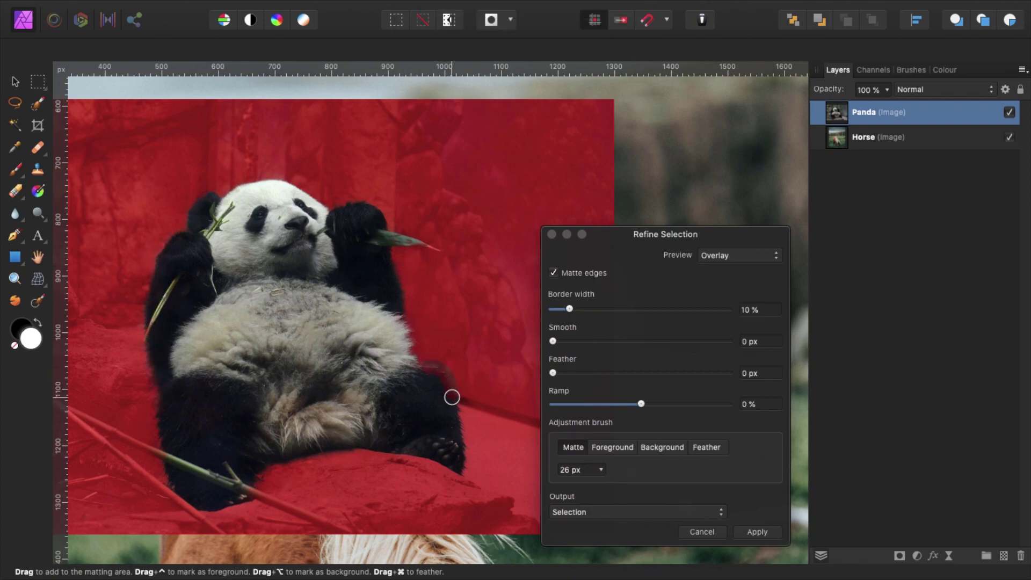
mouse_move(260, 479)
mouse_down()
mouse_move(272, 466)
mouse_move(369, 467)
mouse_up()
click(751, 533)
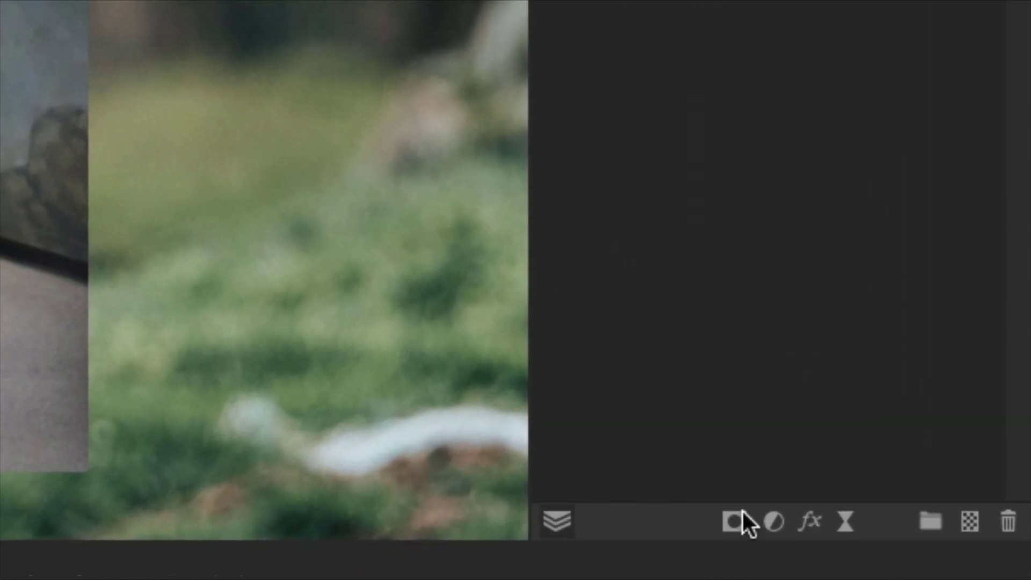
Step: Mask the Panda layer with the refined selection and deselect
click(900, 556)
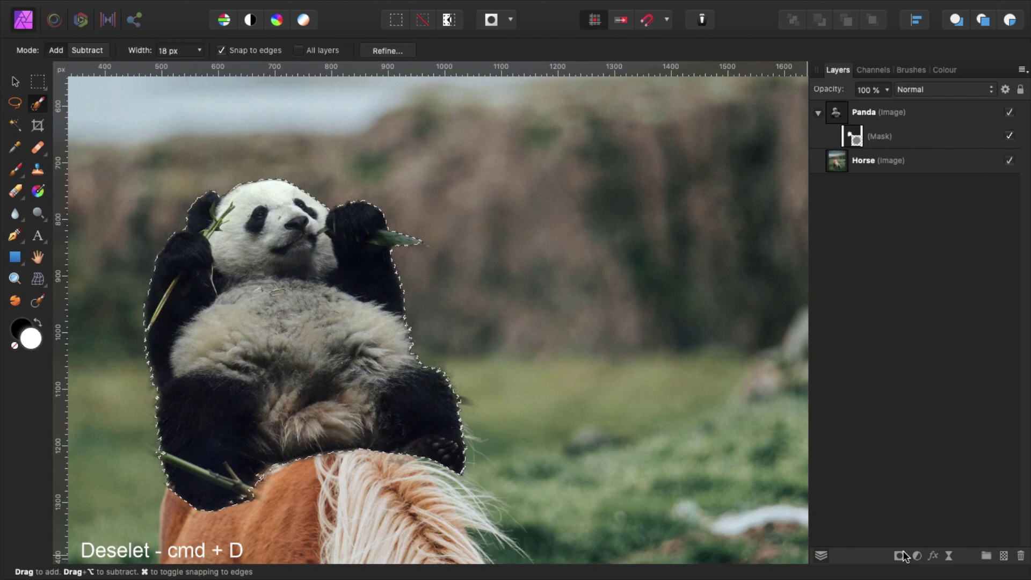
key(super+d)
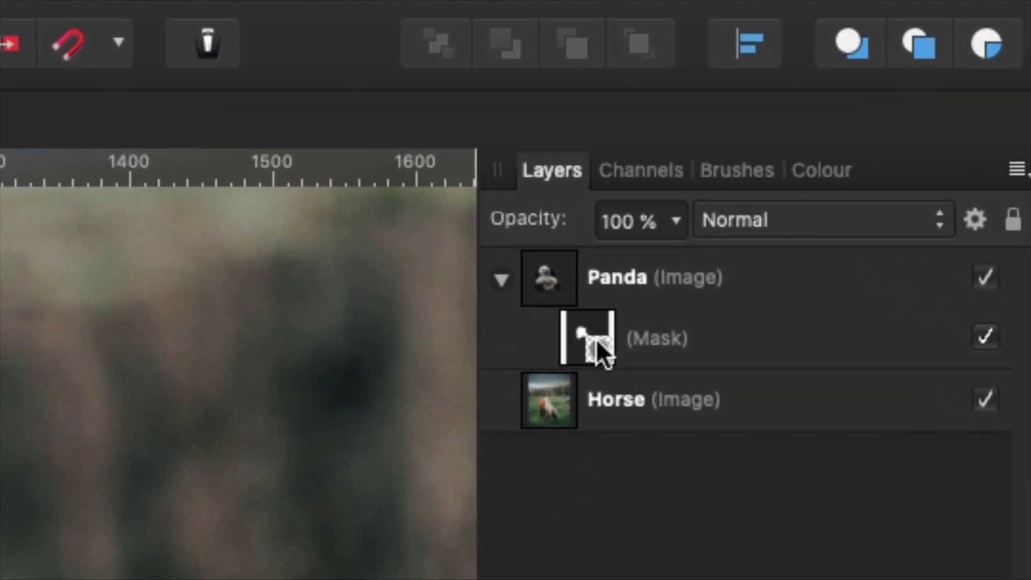
Step: Paint black on the Panda layer's mask to clear stray background streaks, using a 76.3 px brush at 100% opacity and 30% hardness
alt+click(597, 340)
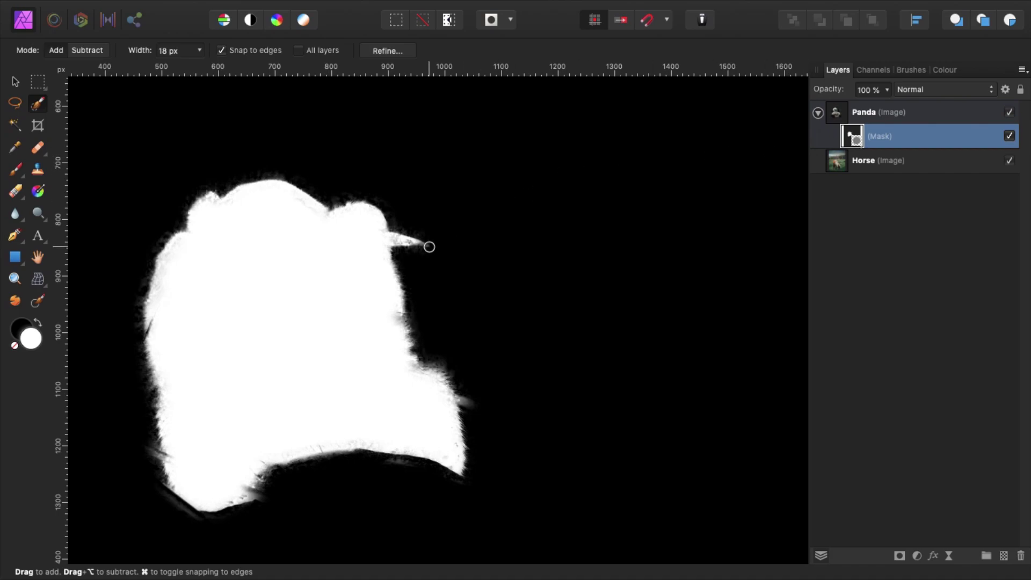
key(b)
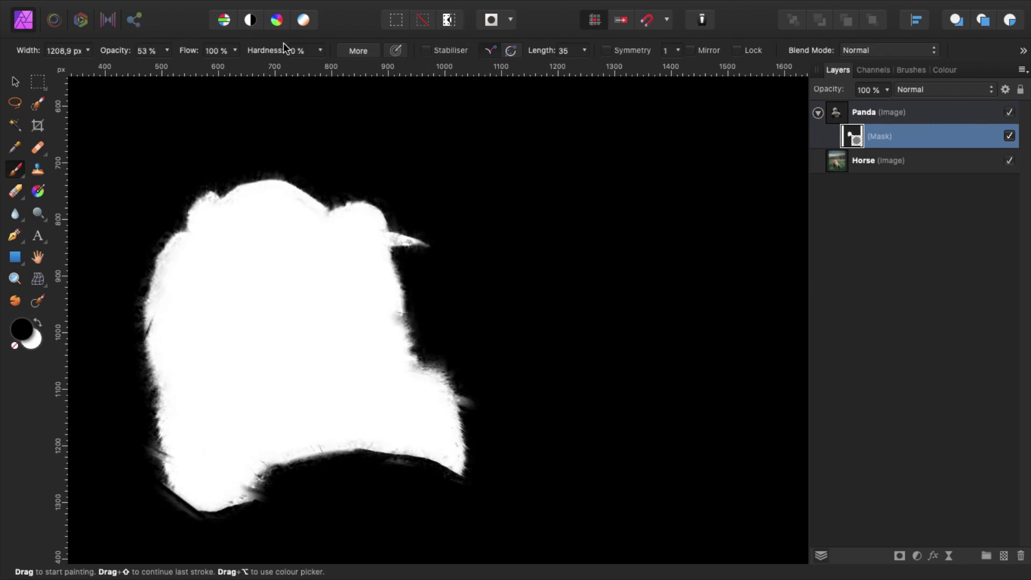
click(298, 51)
key(Return)
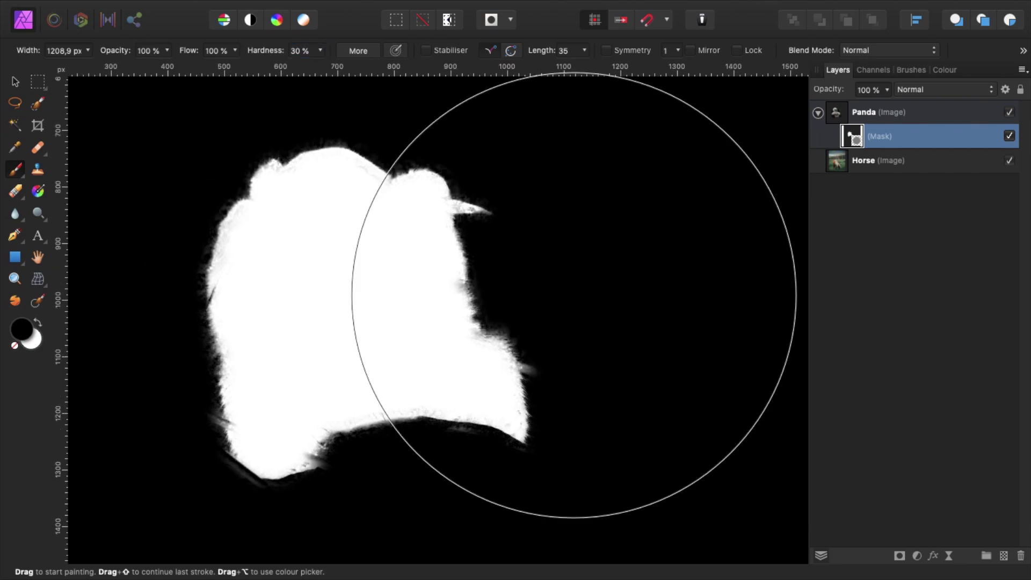
key(bracketleft)
key(bracketleft)
key(bracketleft)
key(bracketleft)
key(bracketleft)
key(bracketleft)
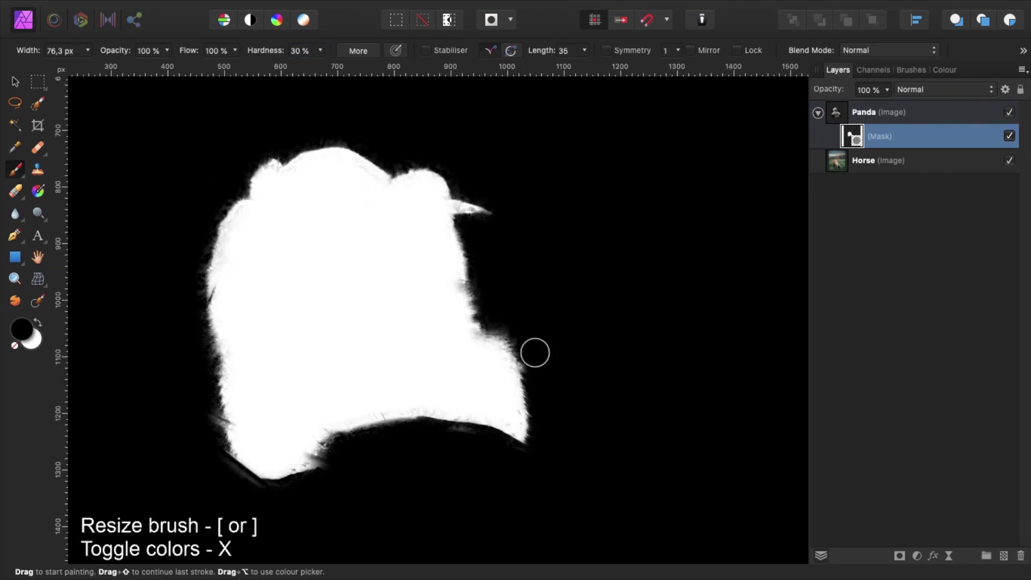
scroll(515, 451, left, 2)
scroll(516, 451, down, 1)
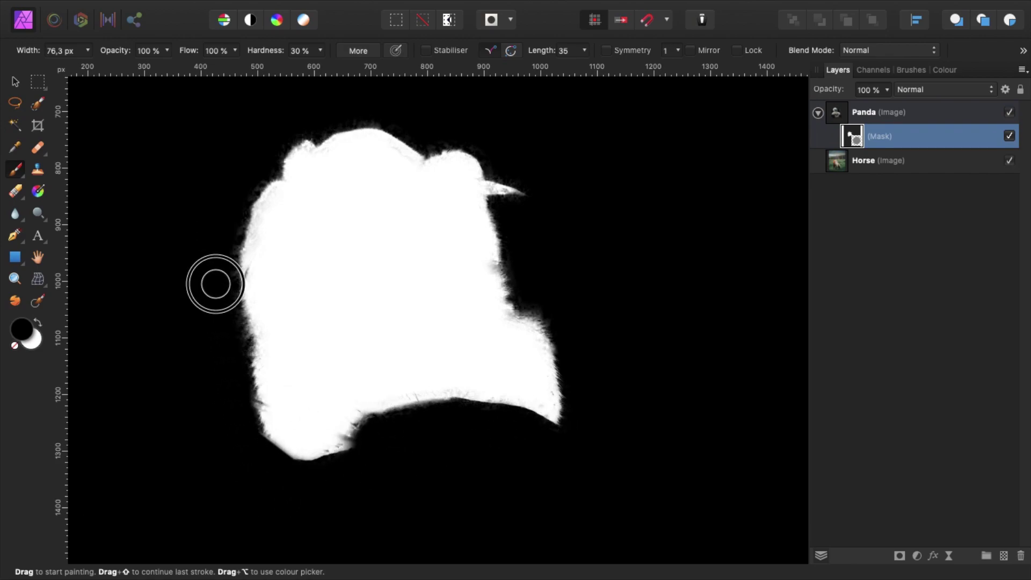
Step: Touch up the mask around the bamboo leaf and the panda's outline with black and white, using 24.5 px and 56.6 px brushes
click(513, 215)
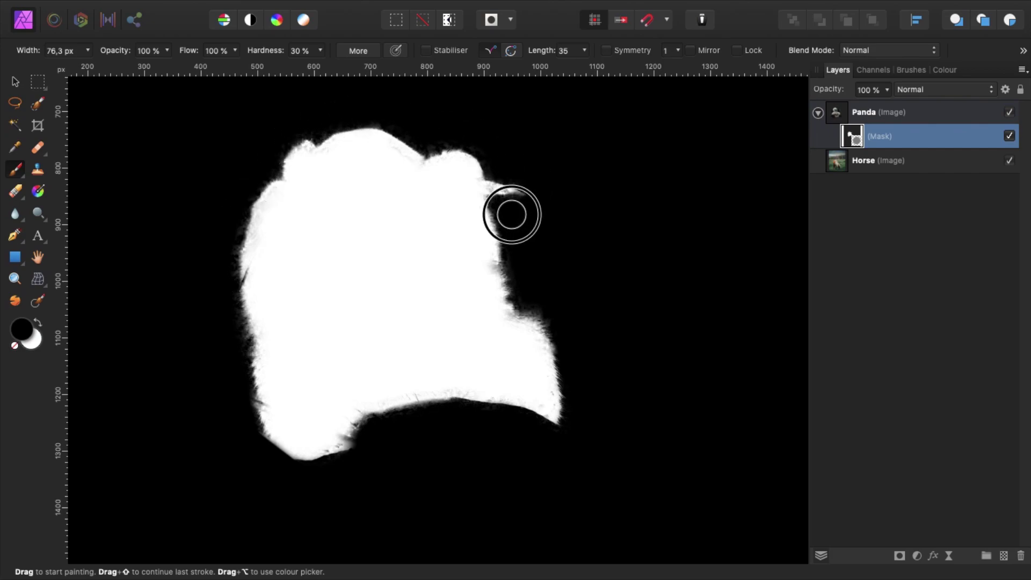
key(x)
key([)
key([)
key([)
key([)
key([)
drag(480, 186, 503, 203)
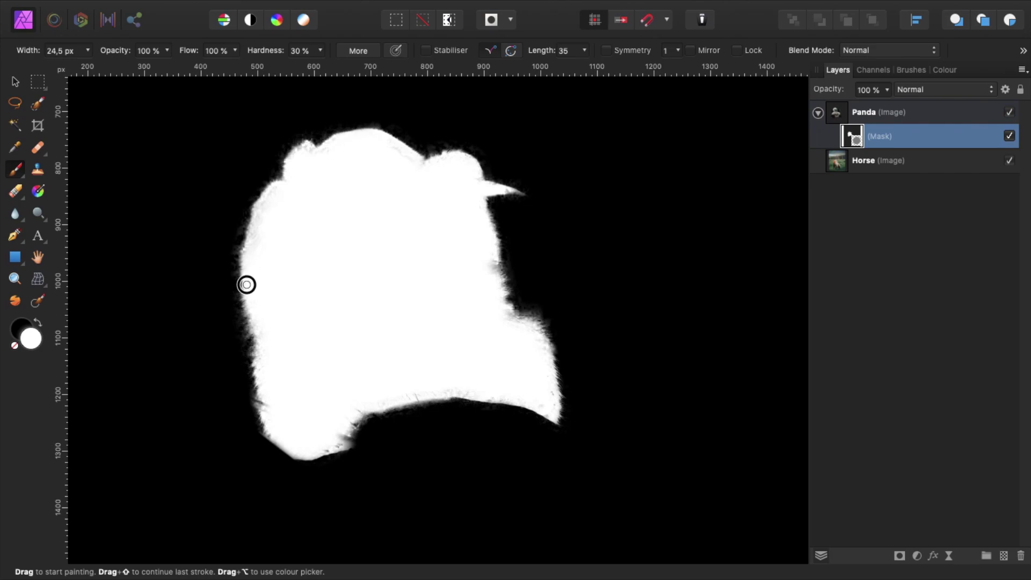
key(bracketright)
key(bracketright)
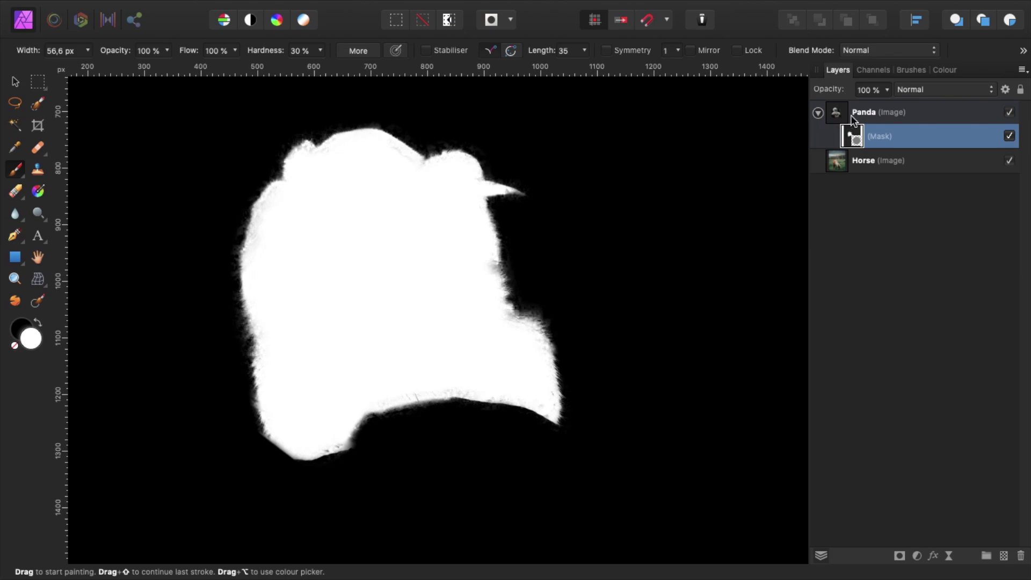
Step: Add an empty pixel layer above the Panda layer and name it Correction
click(882, 119)
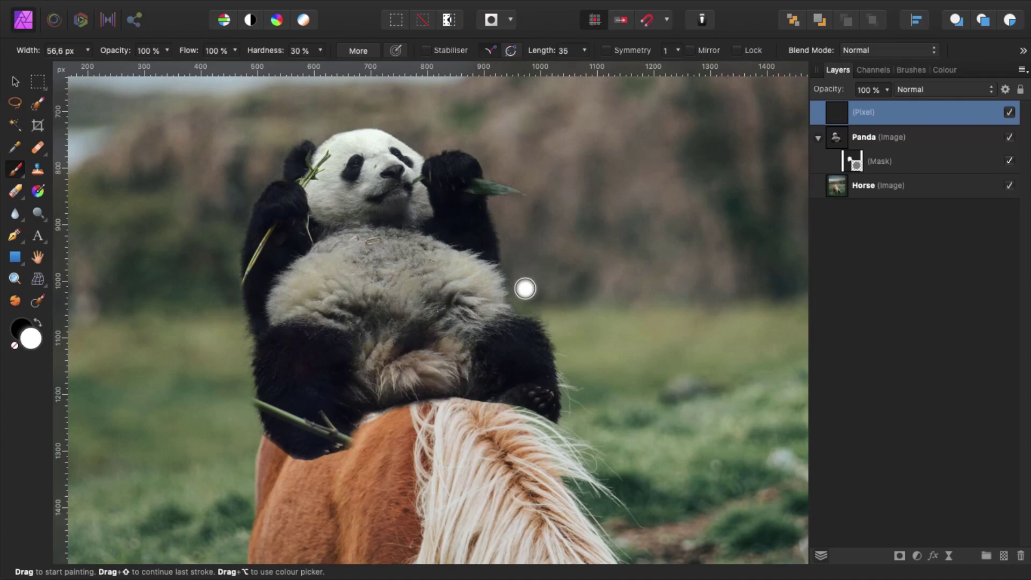
double_click(864, 114)
text(Correction)
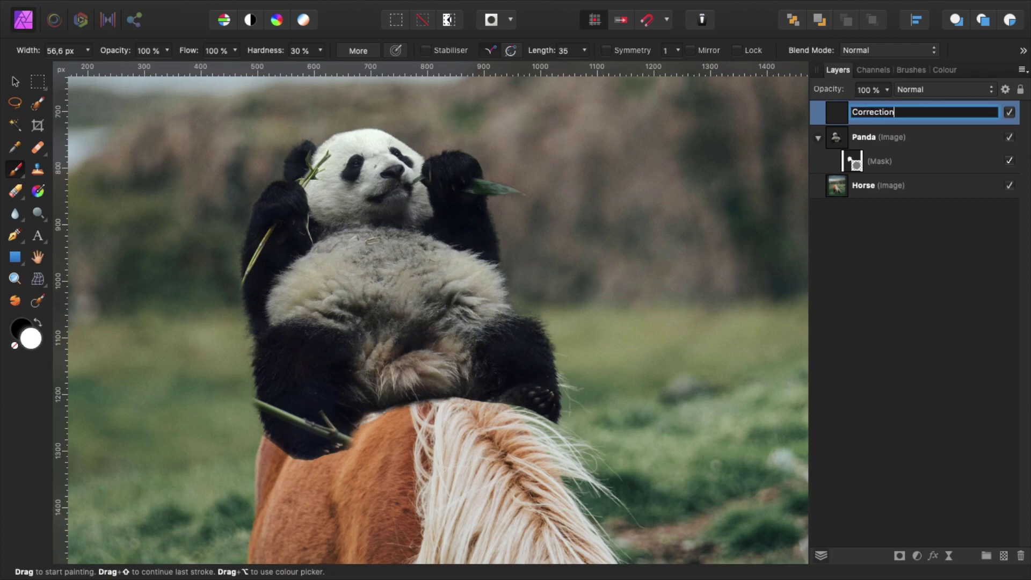
key(Return)
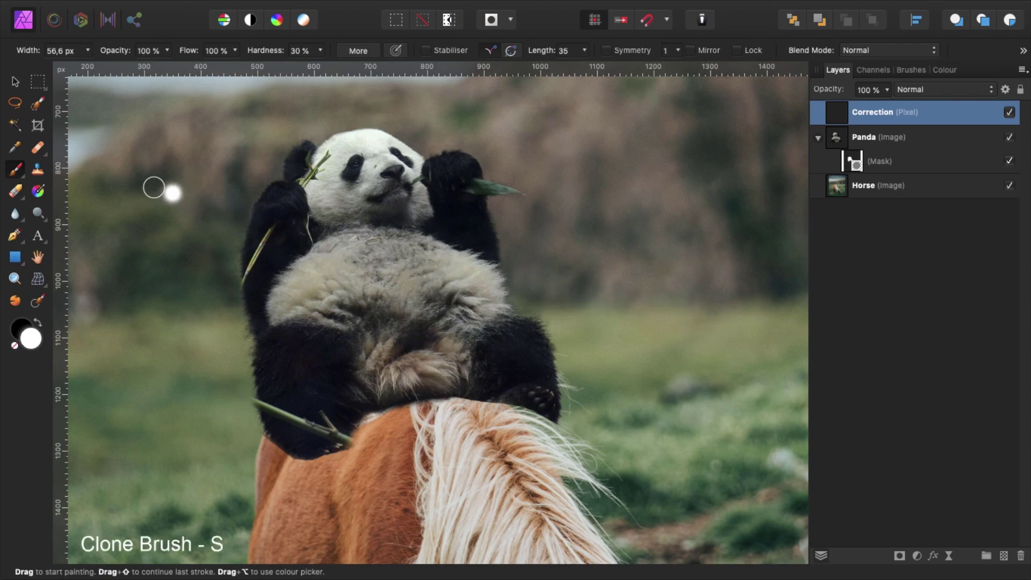
Step: Clone dark fur over the bamboo stick on the panda's lower leg, sampling Current Layer & Below with an 84.1 px brush
click(45, 169)
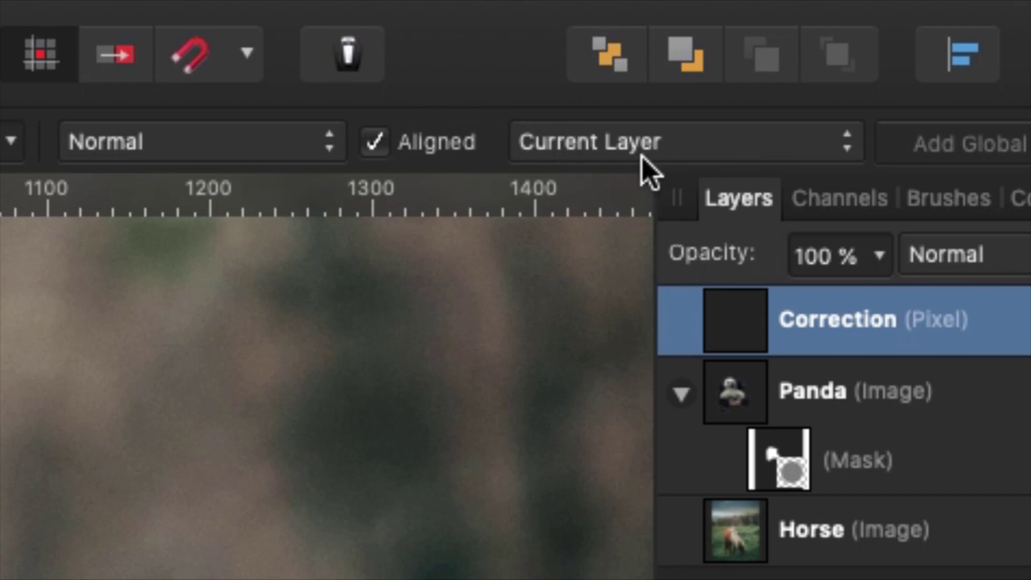
click(783, 66)
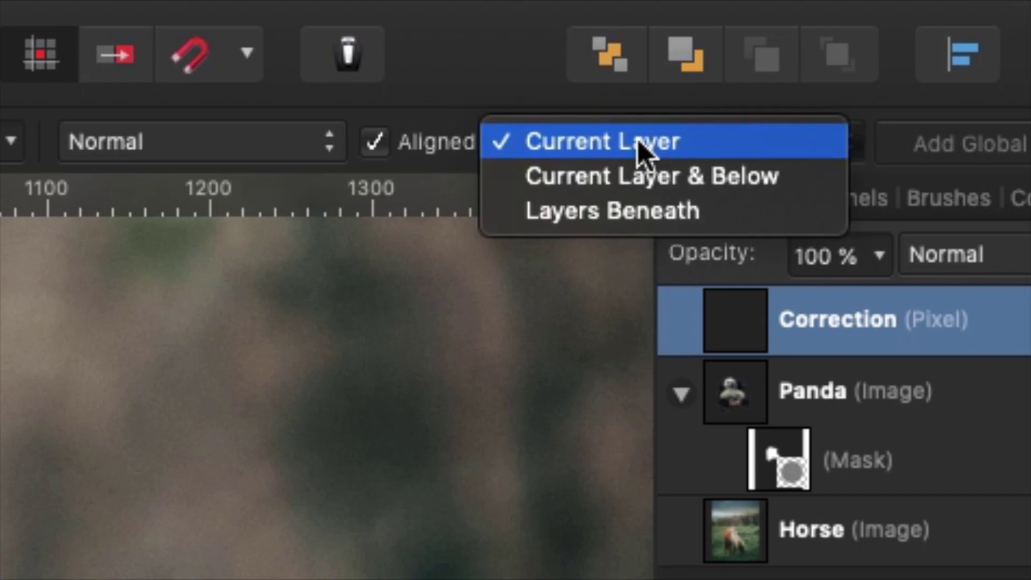
click(634, 183)
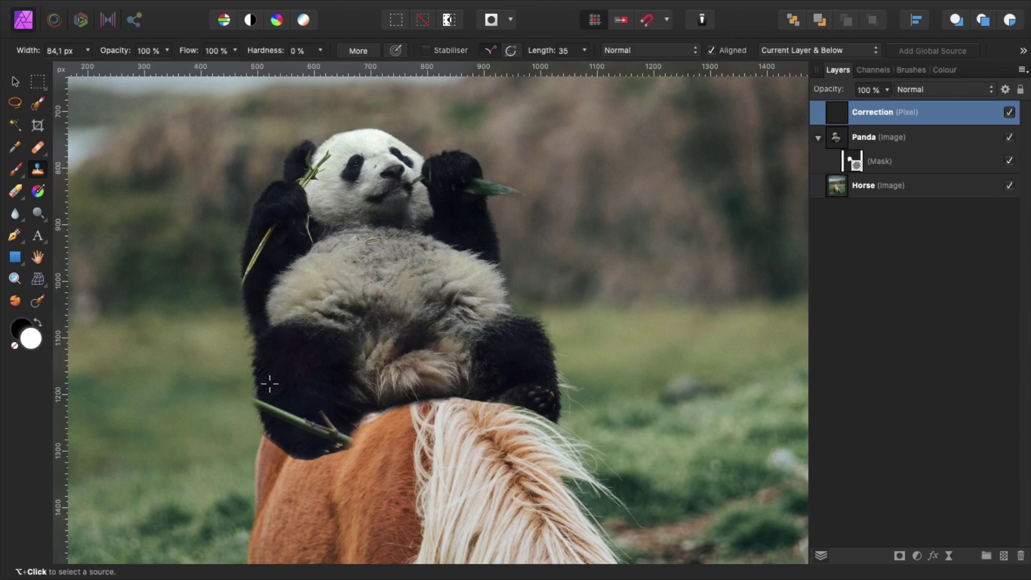
alt+click(266, 385)
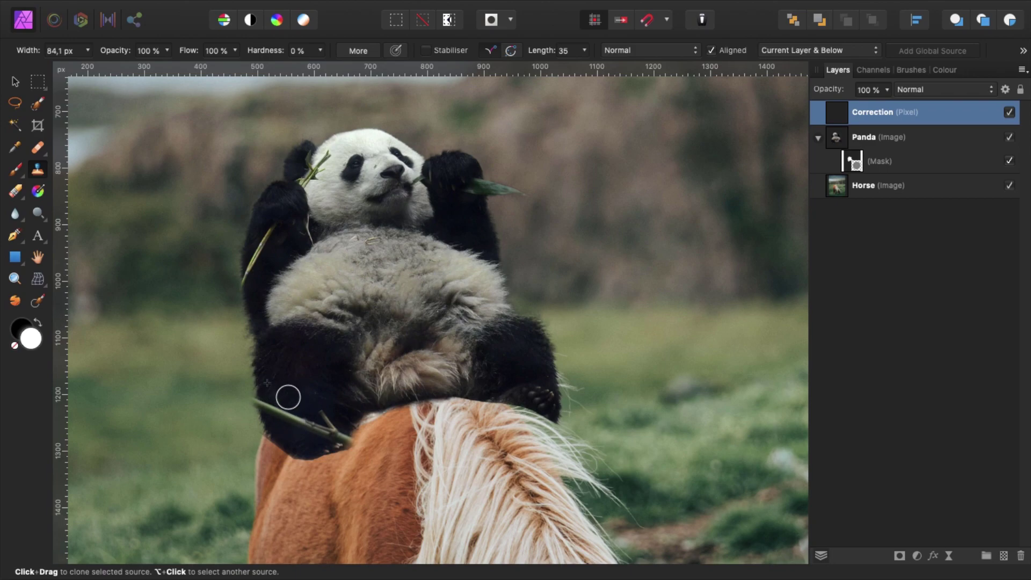
drag(267, 398, 341, 433)
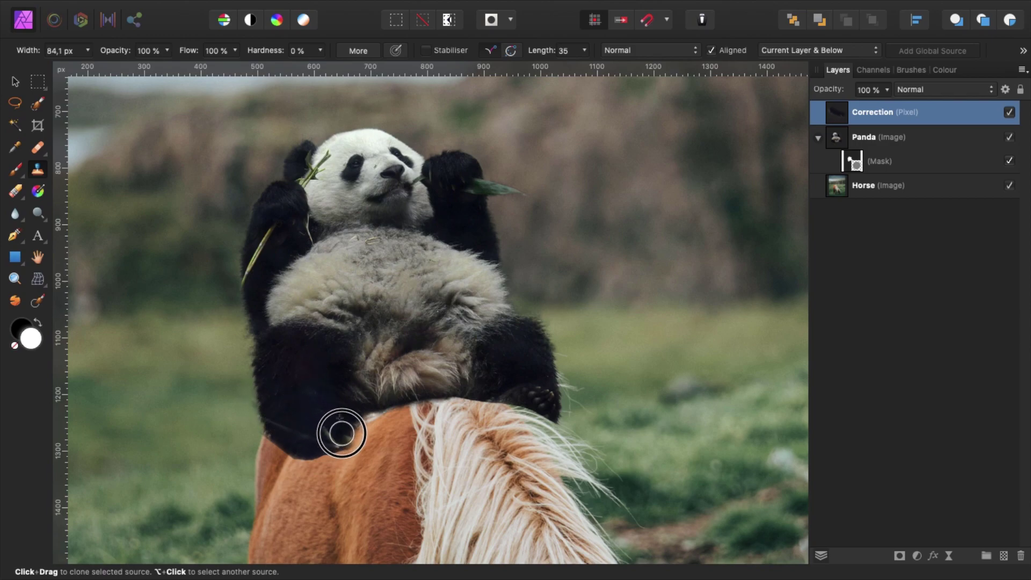
Step: Resample the dark fur to clone out the remaining bamboo traces, and compare with the Correction layer hidden and shown
alt+click(272, 375)
mouse_move(274, 419)
mouse_down()
mouse_move(339, 430)
mouse_move(319, 442)
mouse_move(317, 430)
mouse_up()
click(317, 400)
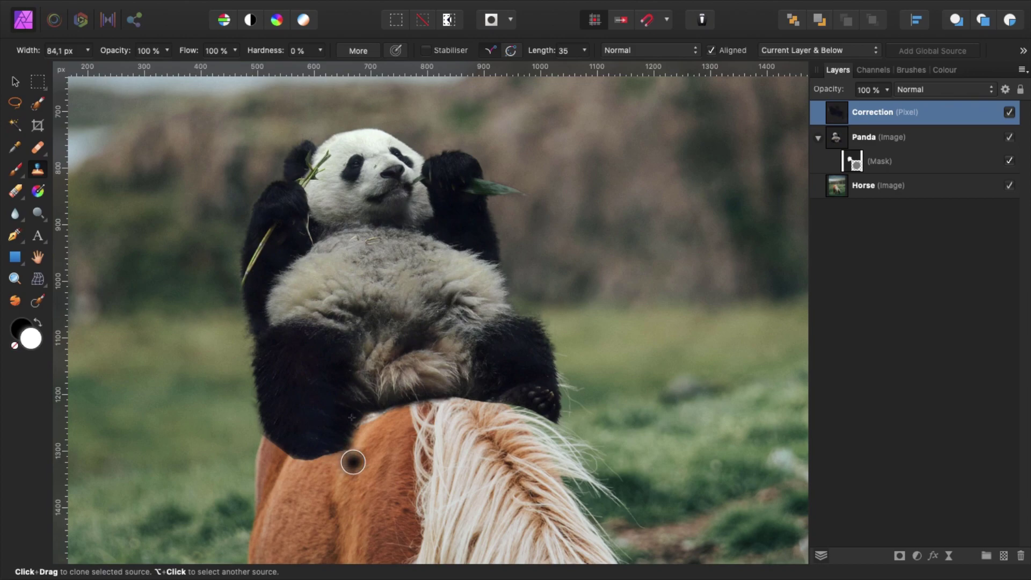
click(1009, 112)
click(1009, 112)
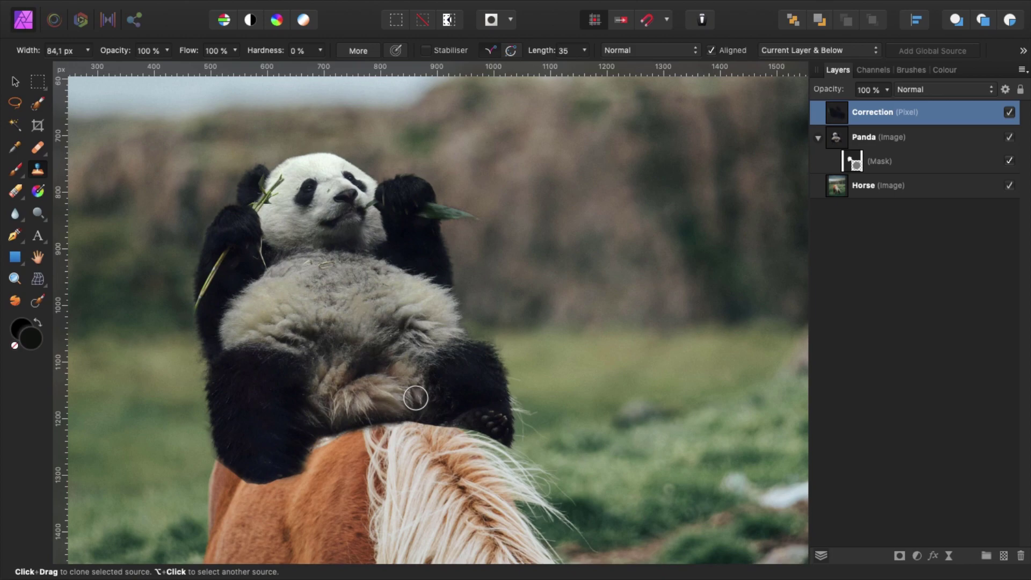
Step: Add an empty pixel layer for painted shadows directly above the Horse layer
key(b)
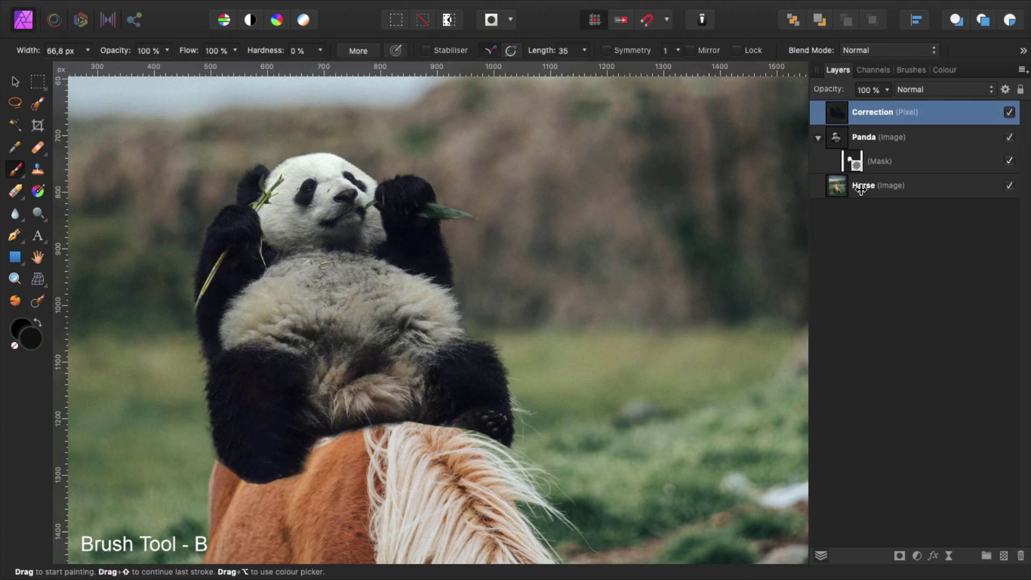
click(861, 187)
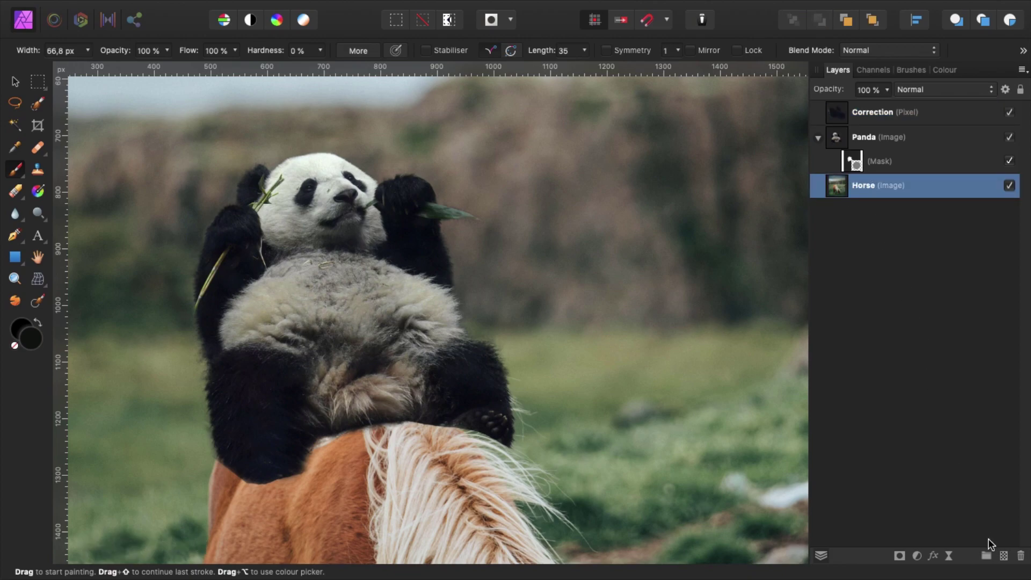
click(1004, 557)
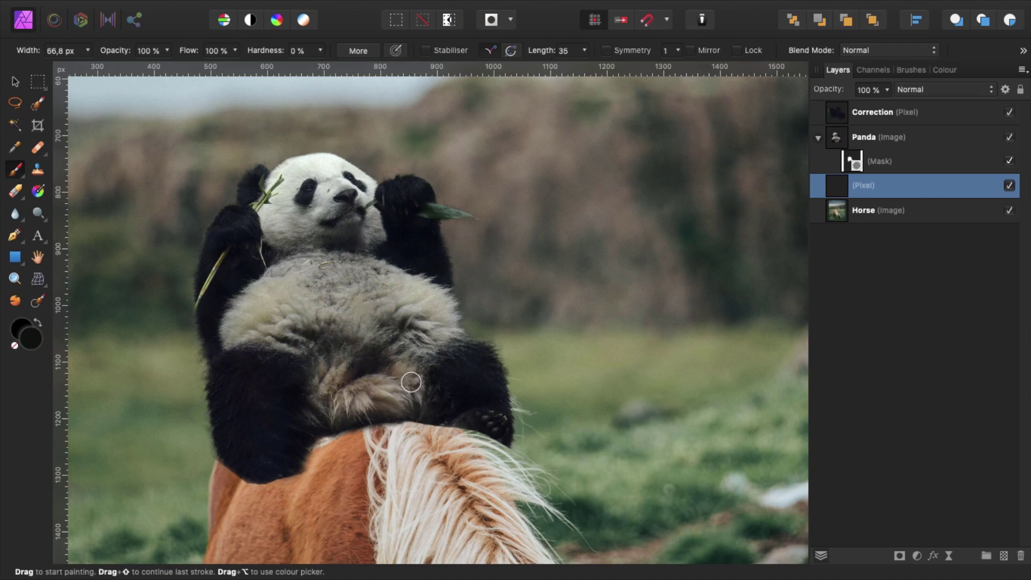
Step: Pick a dark shadow colour from the Horse layer for the paint brush
click(870, 212)
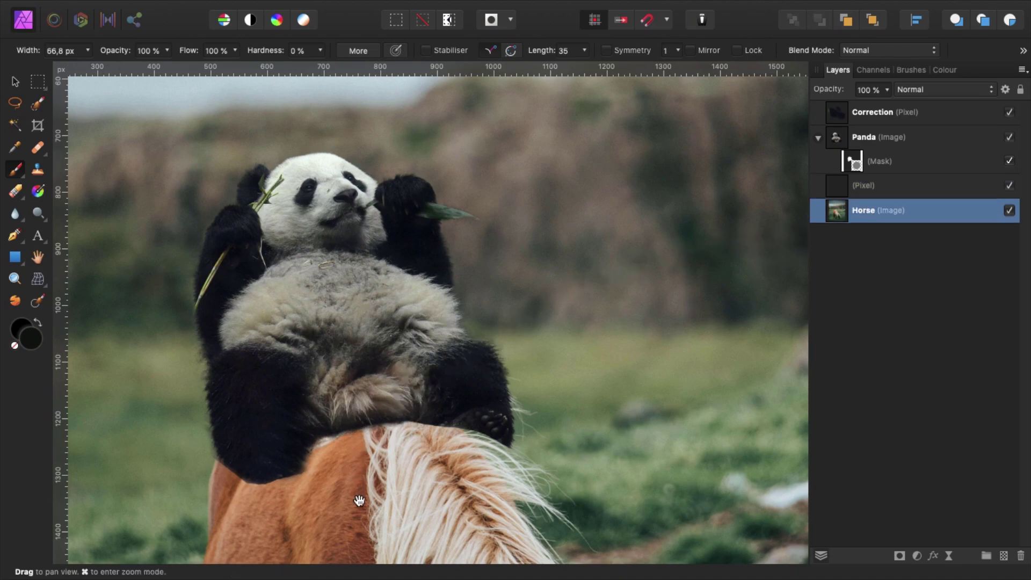
key(space)
drag(363, 525, 380, 82)
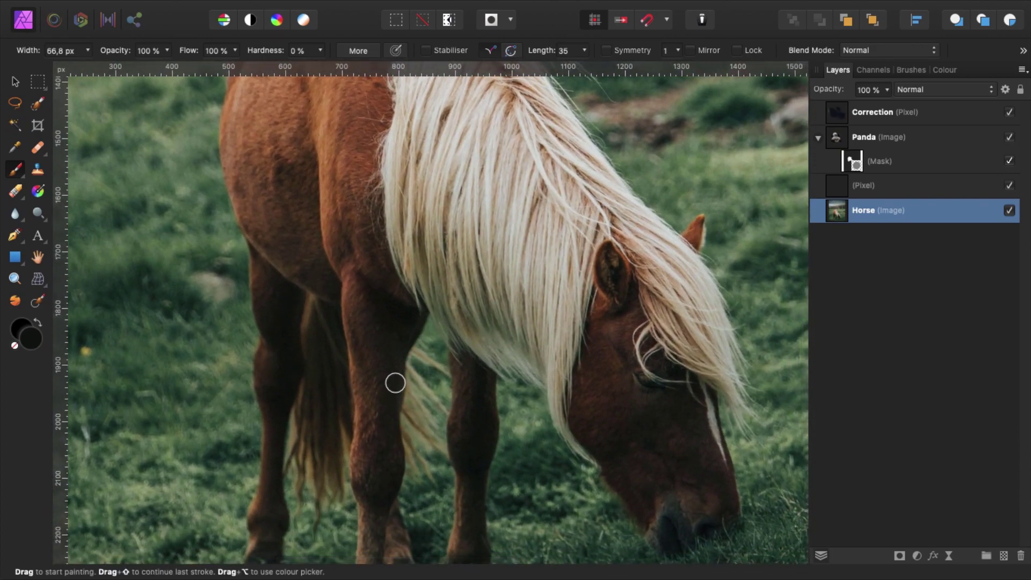
alt+drag(394, 318, 392, 380)
click(433, 143)
mouse_move(440, 111)
mouse_down()
mouse_move(426, 336)
mouse_move(431, 478)
mouse_move(476, 548)
mouse_move(468, 560)
mouse_up()
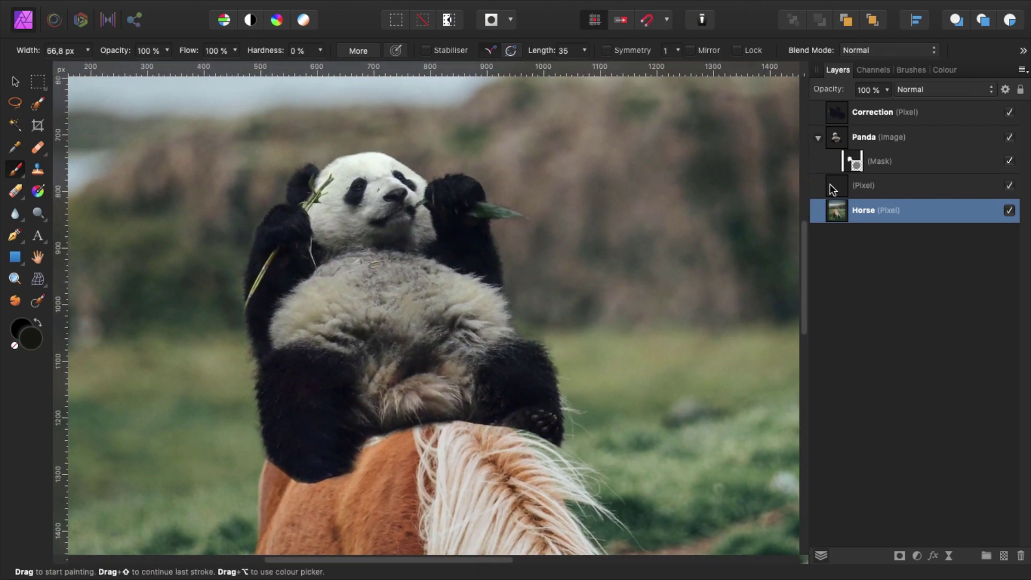
Step: Paint a contact shadow under the panda on the new pixel layer with a 66.8 px brush at 70% opacity and 0% hardness
click(884, 189)
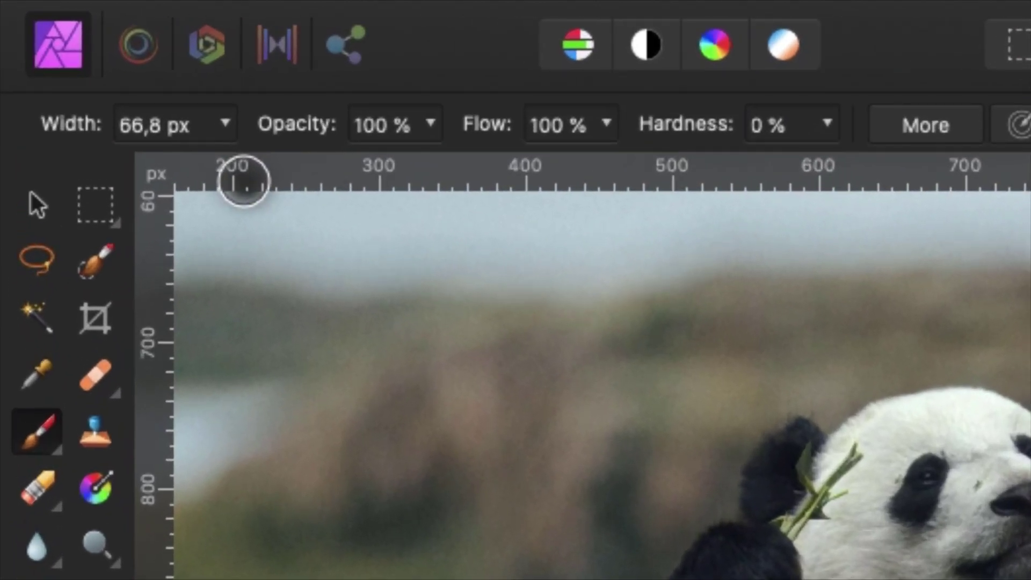
drag(306, 129, 250, 132)
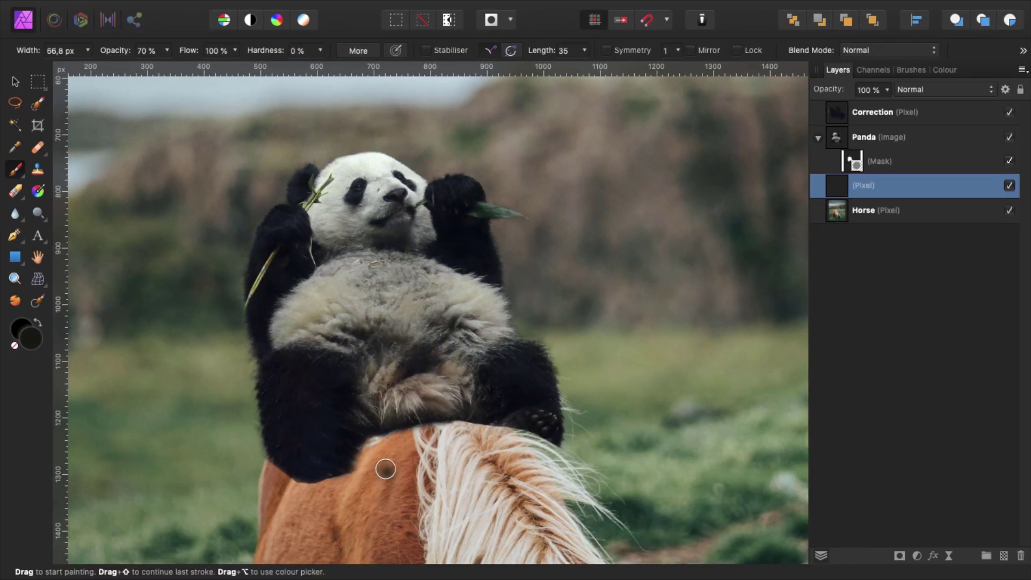
mouse_move(311, 481)
mouse_down()
mouse_move(394, 423)
mouse_move(310, 477)
mouse_move(451, 410)
mouse_move(347, 453)
mouse_move(425, 407)
mouse_move(391, 427)
mouse_move(449, 404)
mouse_move(469, 414)
mouse_move(397, 420)
mouse_move(339, 471)
mouse_move(314, 469)
mouse_move(357, 474)
mouse_move(396, 421)
mouse_up()
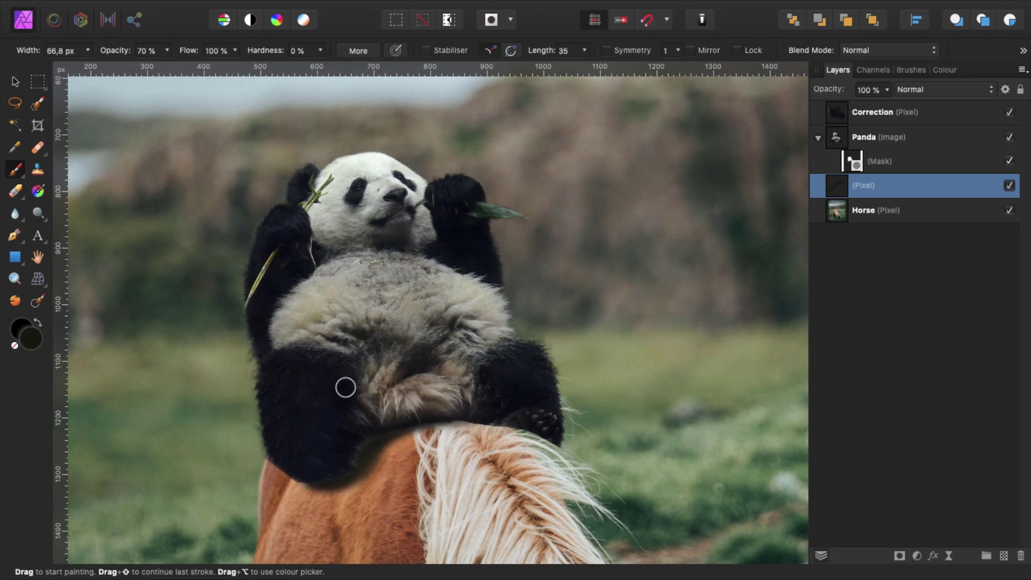
Step: Paint a wider, softer shadow on the horse's back beneath the panda with a 134.3 px brush at 18% opacity
key(5)
key(5)
drag(109, 53, 85, 54)
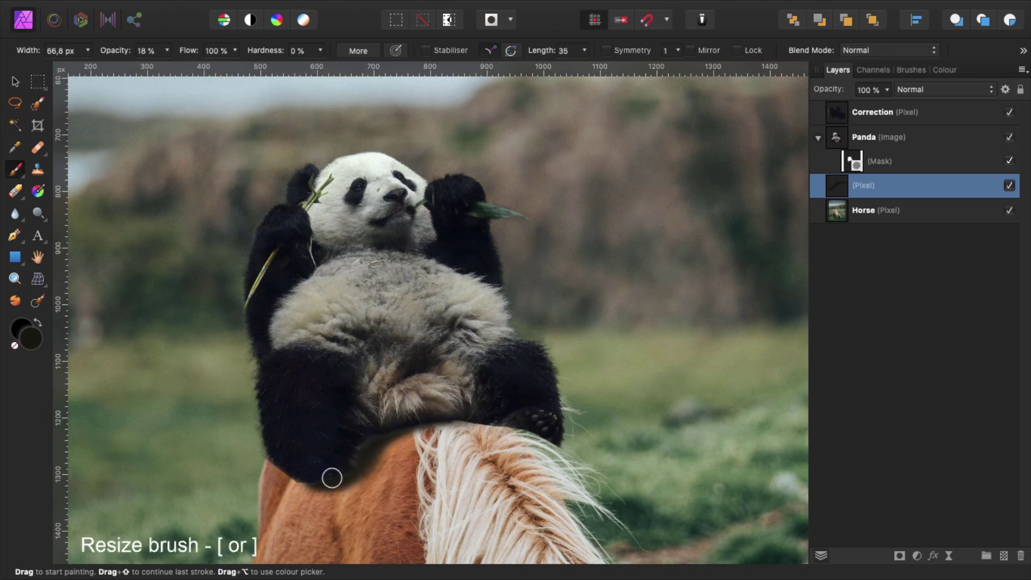
key(bracketright)
key(bracketright)
key(bracketright)
key(bracketright)
key(bracketright)
key(bracketright)
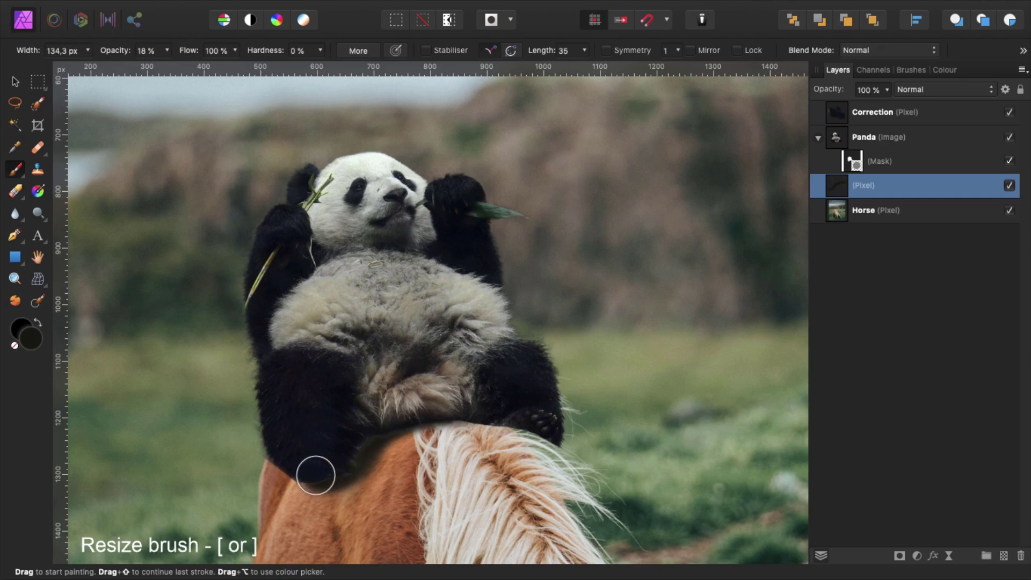
mouse_move(374, 479)
mouse_down()
mouse_move(435, 429)
mouse_move(378, 453)
mouse_move(463, 408)
mouse_move(396, 450)
mouse_move(456, 414)
mouse_move(380, 477)
mouse_move(472, 413)
mouse_move(391, 440)
mouse_move(408, 438)
mouse_move(359, 471)
mouse_move(391, 436)
mouse_move(371, 468)
mouse_move(337, 472)
mouse_move(348, 485)
mouse_move(315, 463)
mouse_move(333, 492)
mouse_move(355, 459)
mouse_move(316, 502)
mouse_move(307, 491)
mouse_move(326, 505)
mouse_move(392, 437)
mouse_move(370, 497)
mouse_move(478, 431)
mouse_move(423, 443)
mouse_move(497, 417)
mouse_up()
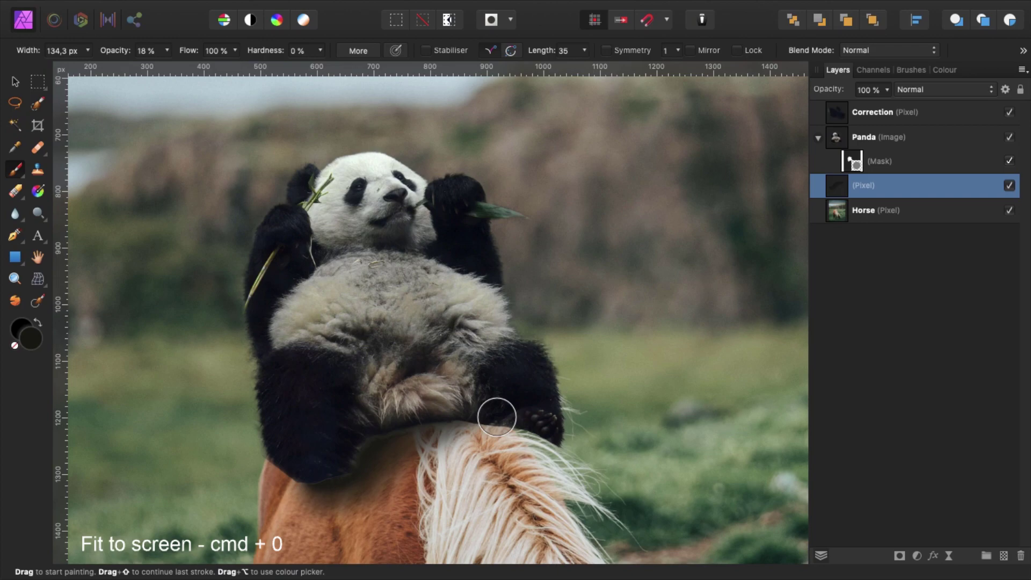
Step: Set the shadow layer's blend mode to Darken and its opacity to 92%
key(super+0)
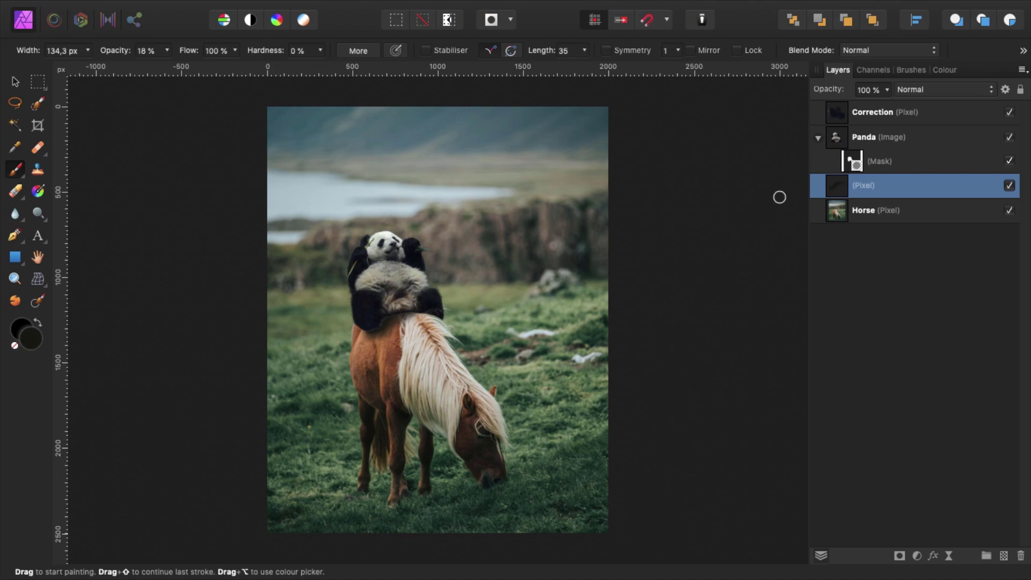
click(921, 91)
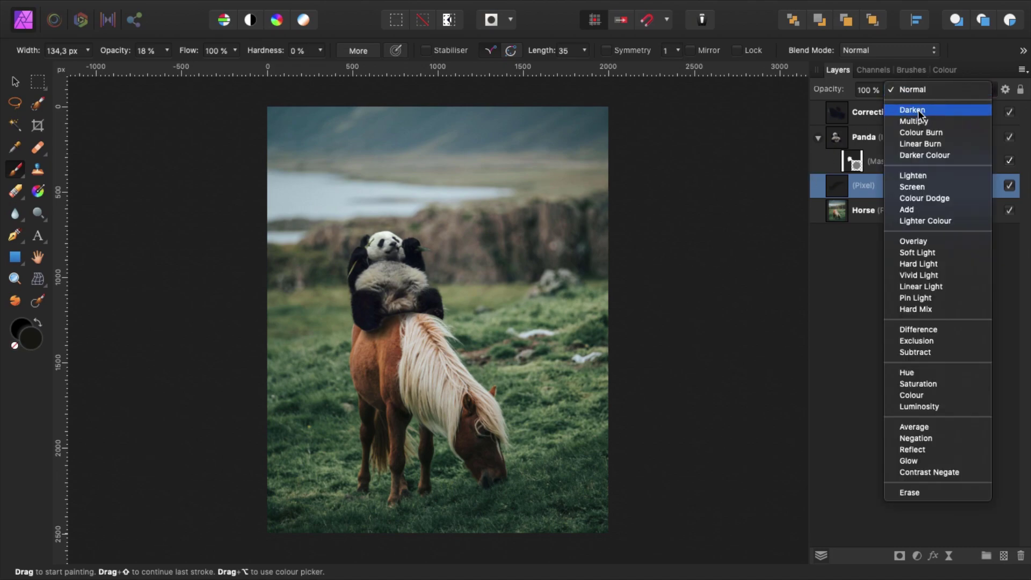
click(919, 110)
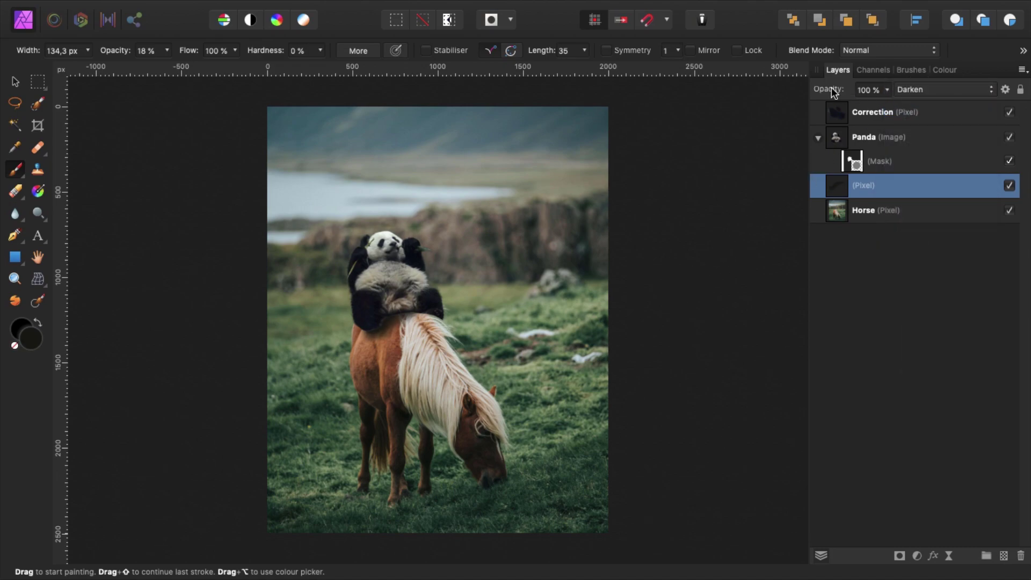
mouse_move(832, 92)
mouse_down()
mouse_move(798, 92)
mouse_move(823, 95)
mouse_up()
Step: Deepen the shadow along the panda's lower leg and belly with another soft stroke at 18% brush opacity
scroll(484, 345, up, 10)
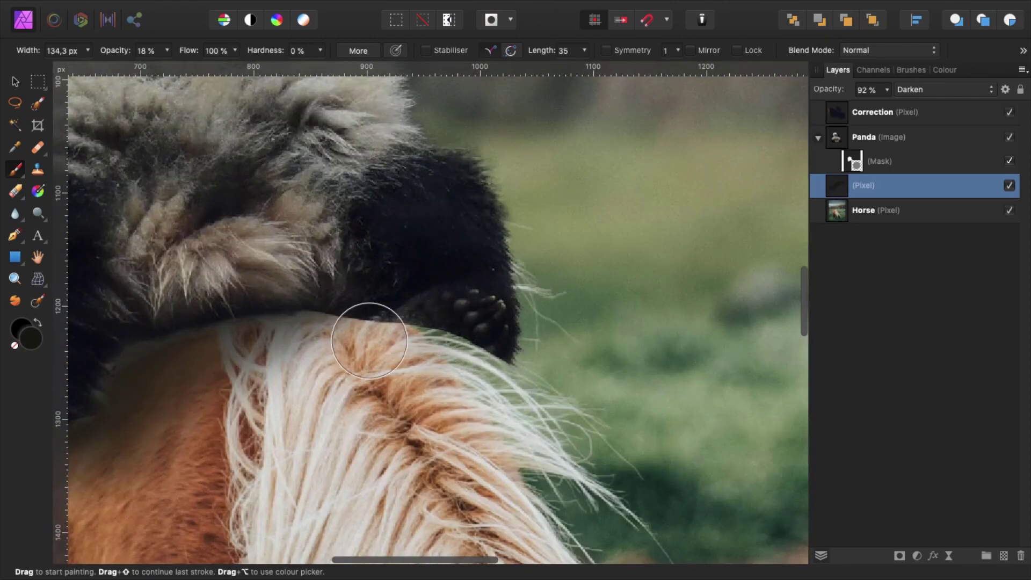
scroll(370, 340, left, 5)
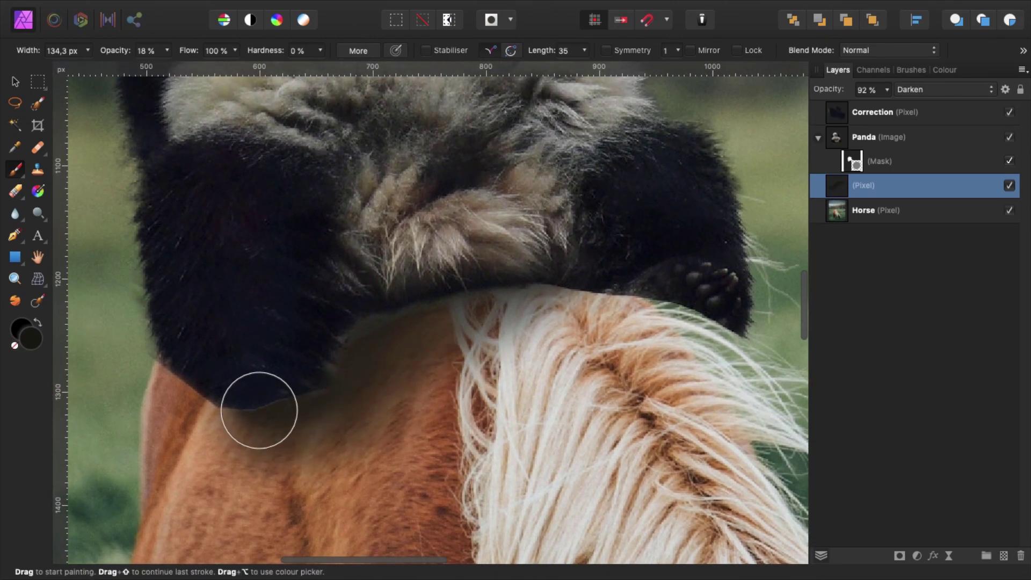
mouse_move(259, 410)
mouse_down()
mouse_move(346, 384)
mouse_move(421, 317)
mouse_move(527, 295)
mouse_move(406, 308)
mouse_up()
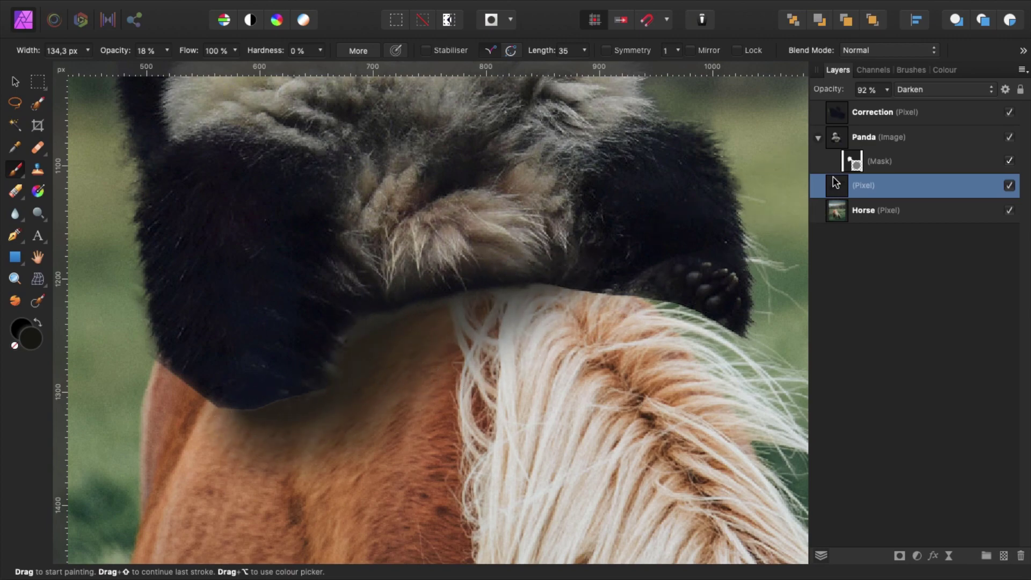
Step: Soften the panda's lower edge along the horse's back by painting its mask with a 46.2 px brush at 49% opacity
click(856, 162)
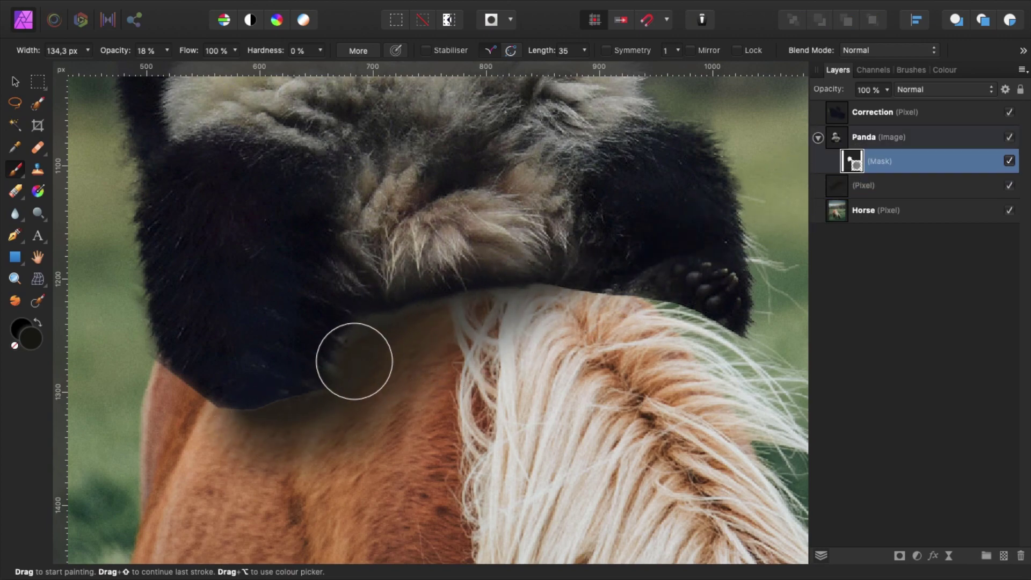
key([)
key([)
key([)
key([)
key([)
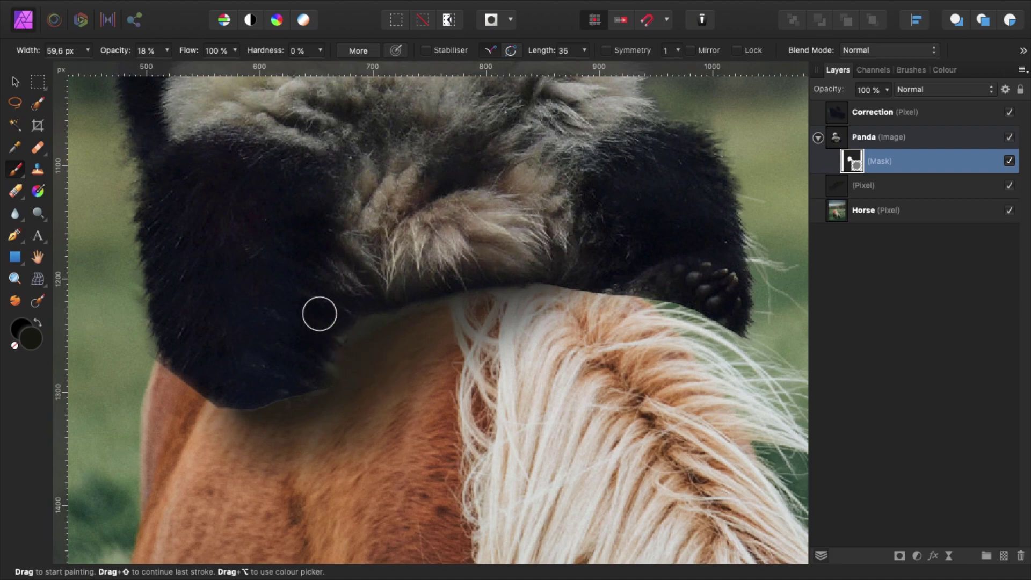
mouse_move(107, 50)
mouse_down()
mouse_move(138, 46)
mouse_move(128, 63)
mouse_up()
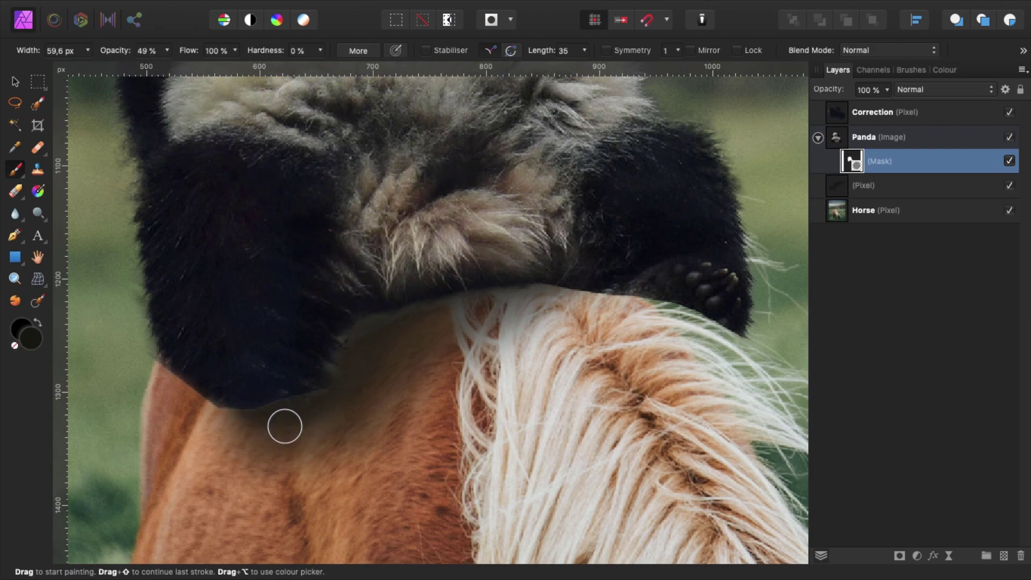
key(x)
mouse_move(284, 424)
mouse_down()
mouse_move(170, 382)
mouse_move(182, 391)
mouse_move(186, 376)
mouse_move(207, 374)
mouse_move(254, 420)
mouse_up()
key(x)
mouse_move(297, 394)
ctrl+alt+mouse_down()
mouse_move(243, 421)
mouse_move(274, 401)
mouse_move(323, 393)
mouse_move(272, 411)
mouse_move(325, 399)
mouse_move(345, 344)
mouse_move(362, 336)
mouse_move(415, 323)
mouse_move(354, 341)
mouse_move(516, 295)
mouse_move(590, 304)
ctrl+alt+mouse_up()
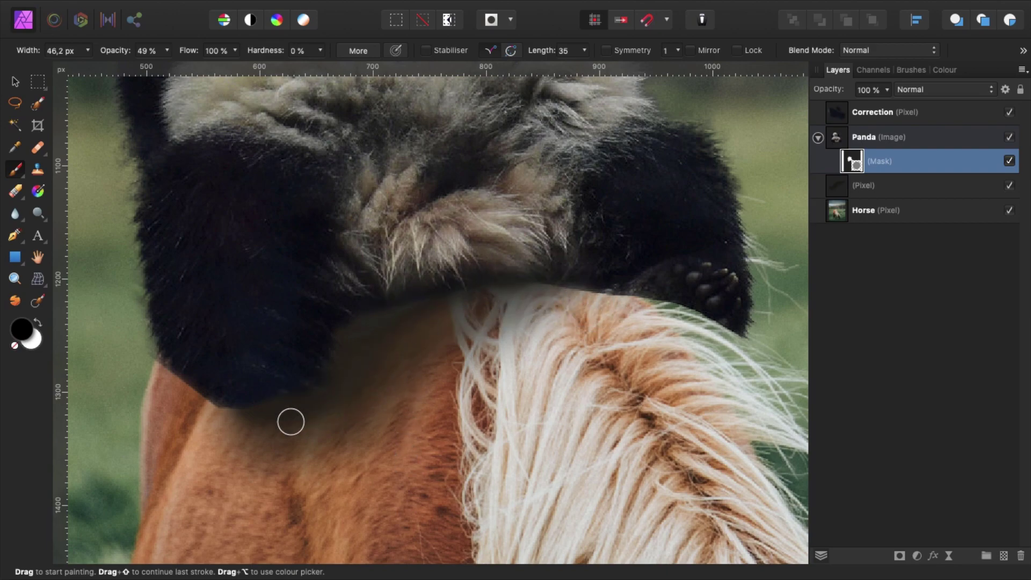
Step: Set the opacity of the unnamed shadow layer below the panda to 94%
key(super+0)
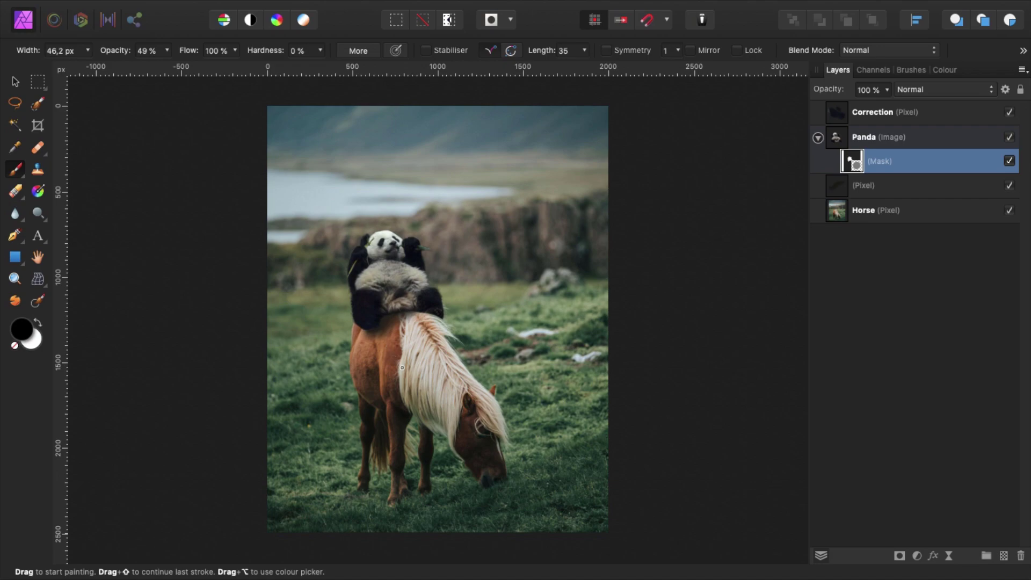
key(alt+bracketleft)
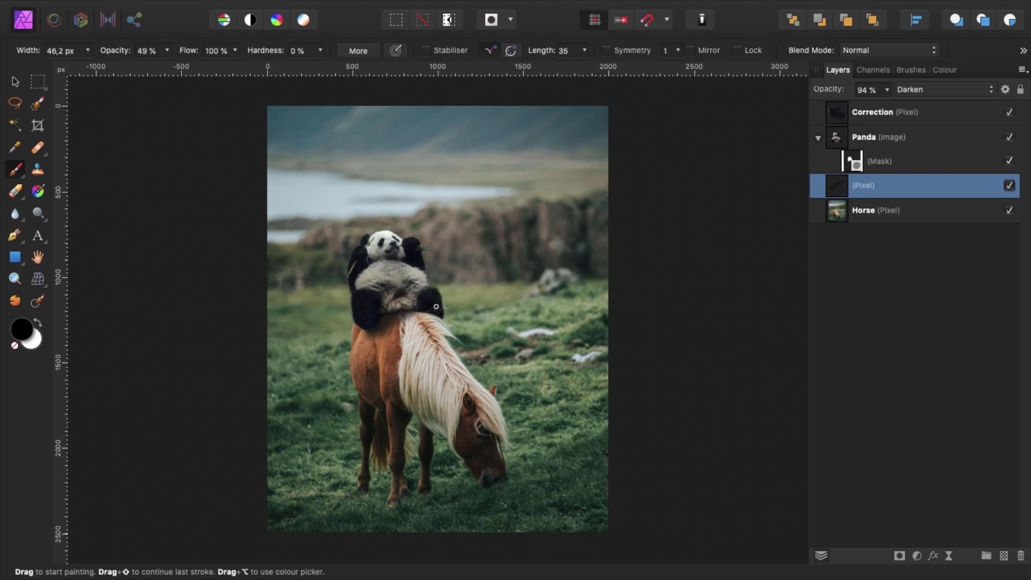
Step: Group the Correction and Panda layers and name the group "panda"
click(892, 114)
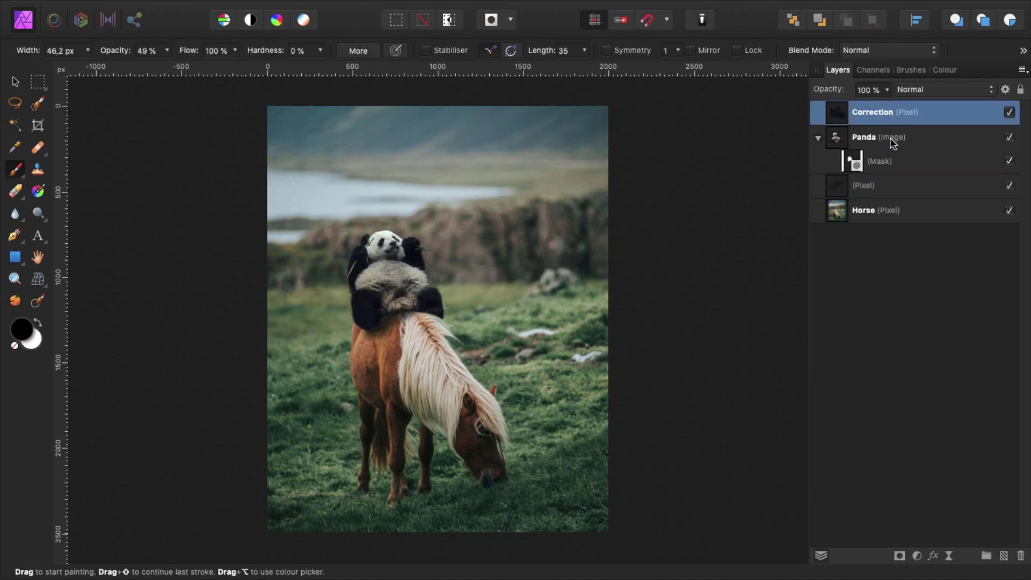
shift+click(892, 139)
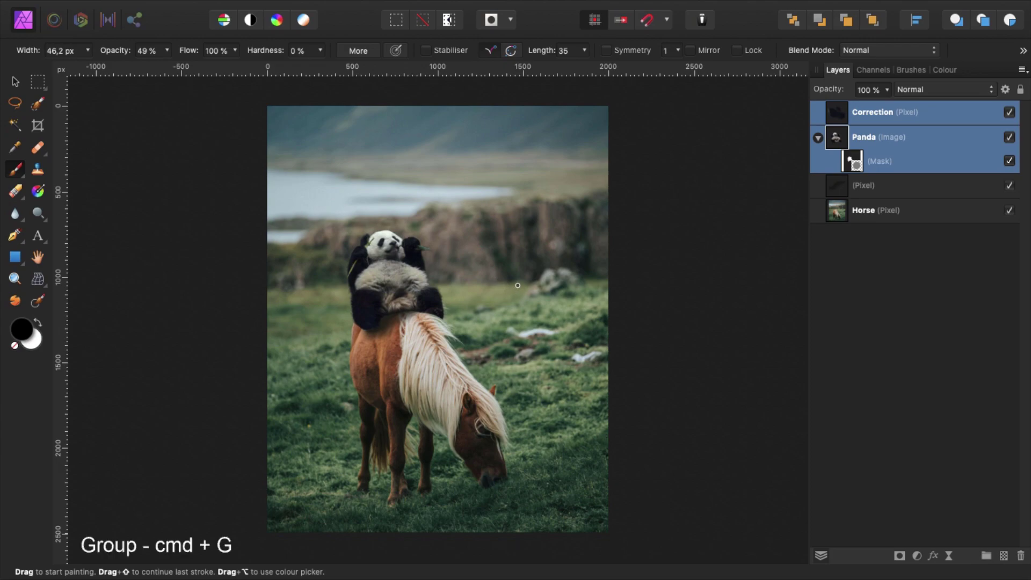
key(super+g)
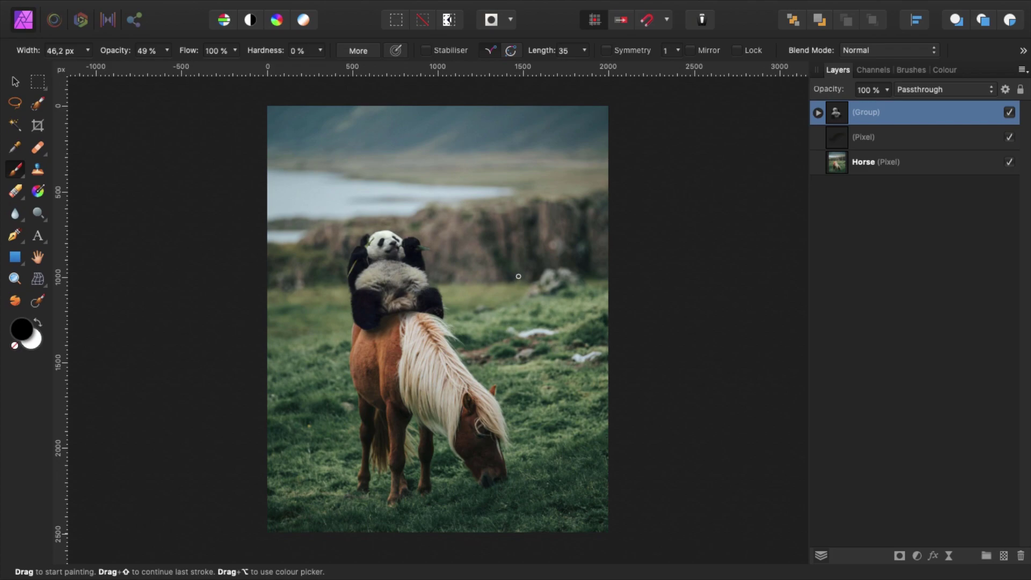
double_click(871, 113)
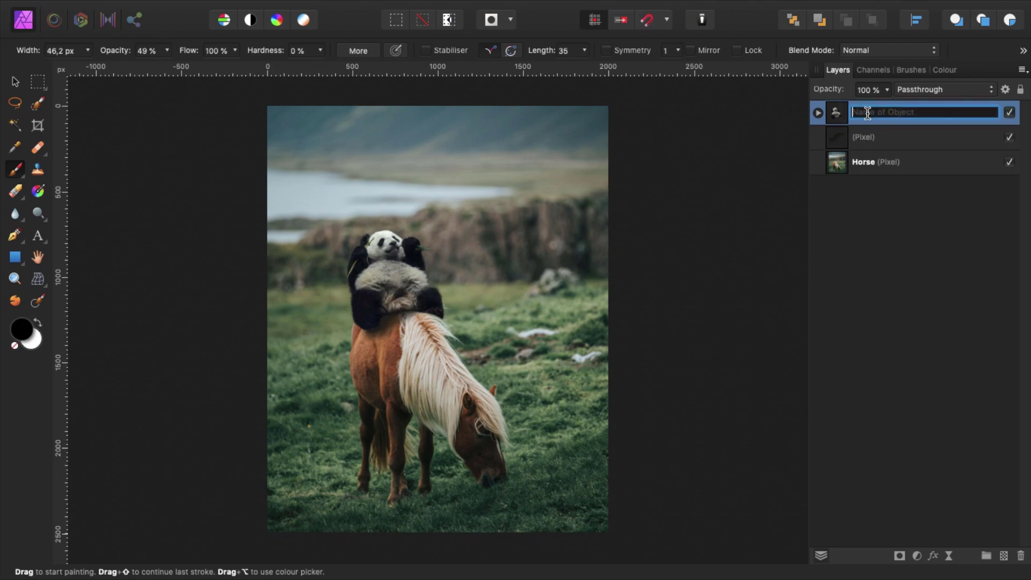
text(panda)
key(Return)
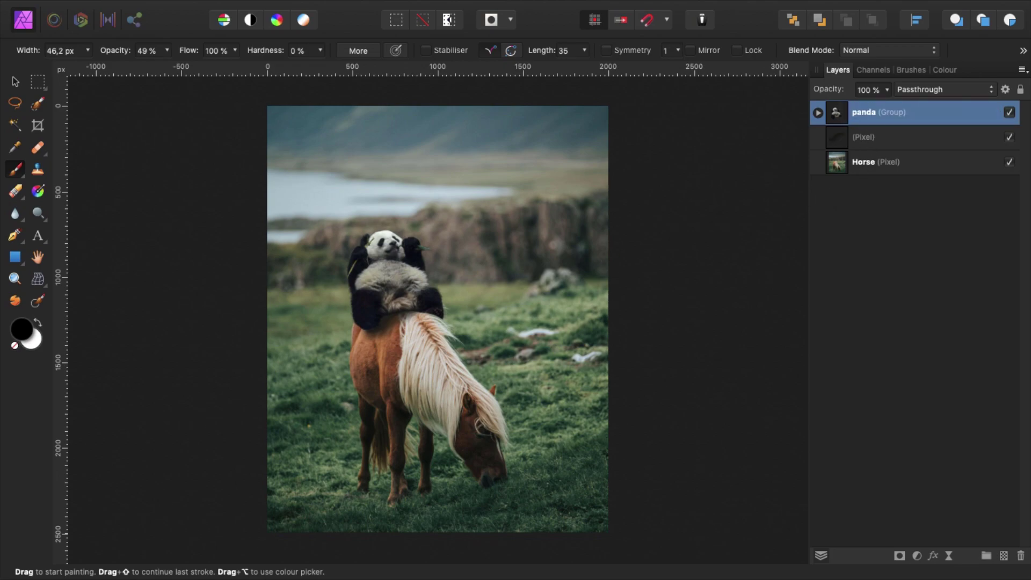
Step: Rename the unnamed pixel layer above Horse as "panda shadow"
double_click(866, 139)
text(pand)
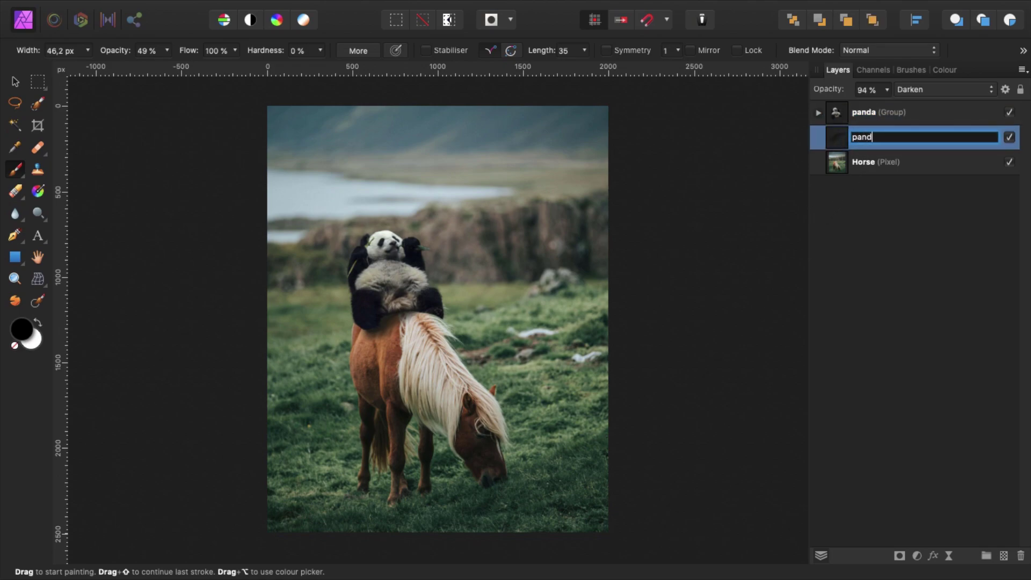
text(a shadow)
key(Return)
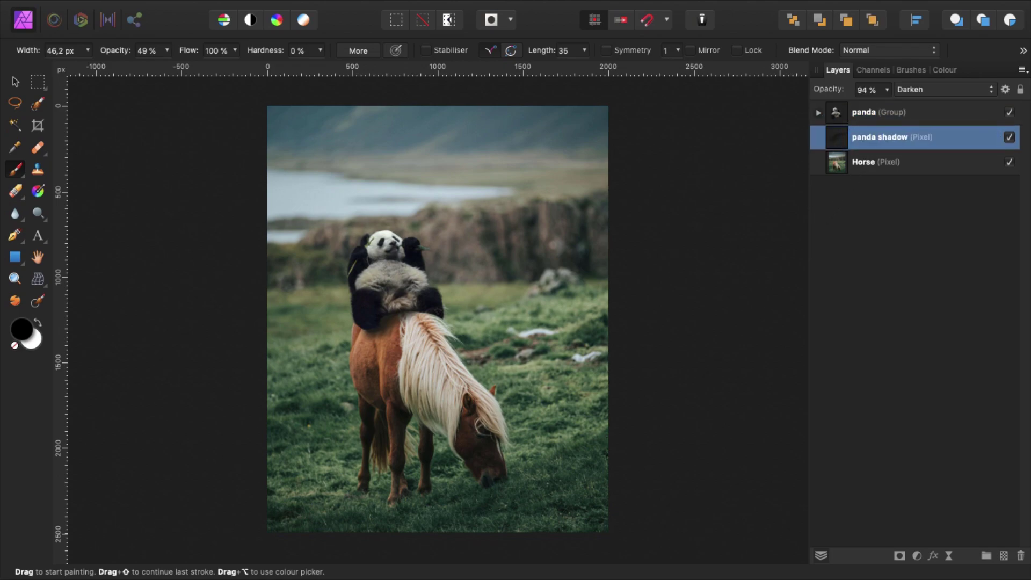
Step: Add an Exposure adjustment of -3.074 above the Correction layer inside the panda group and invert its mask
click(819, 112)
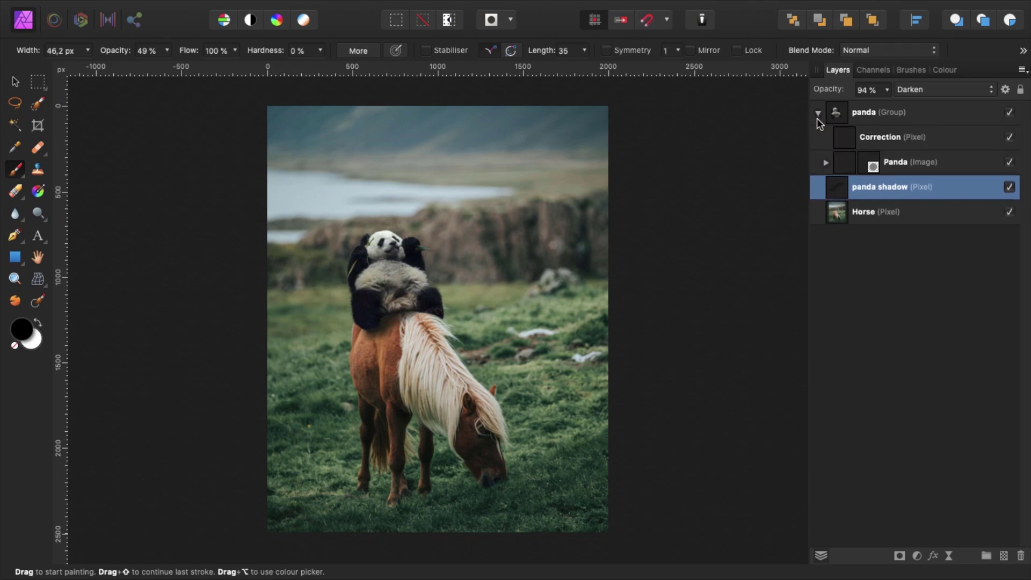
click(887, 139)
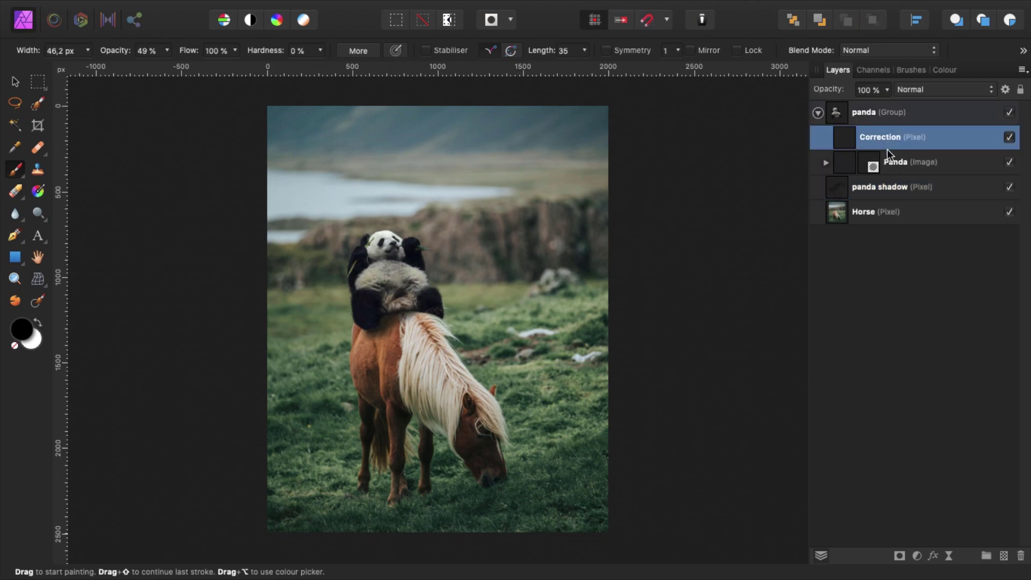
click(917, 557)
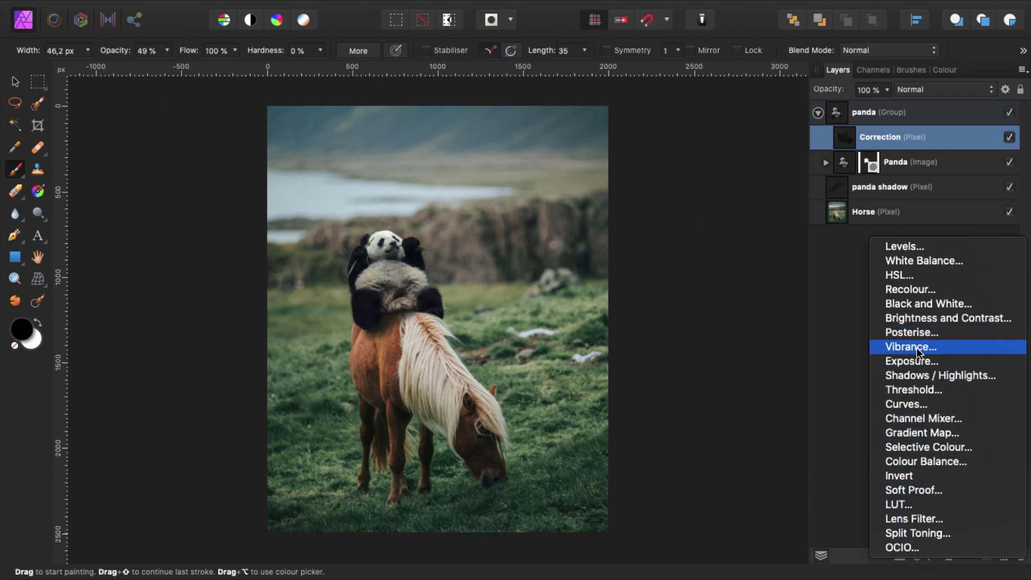
click(918, 364)
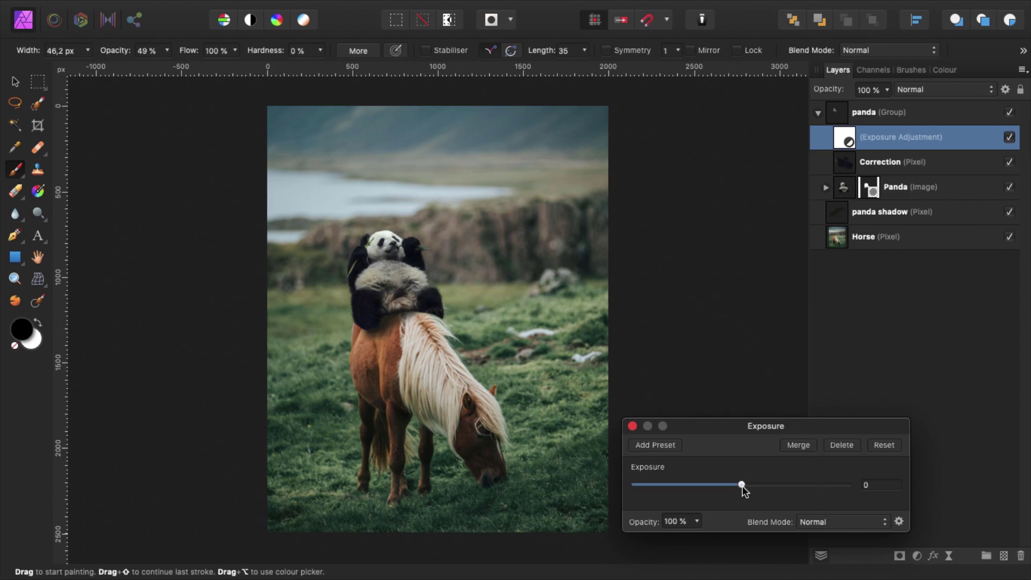
drag(742, 485, 697, 485)
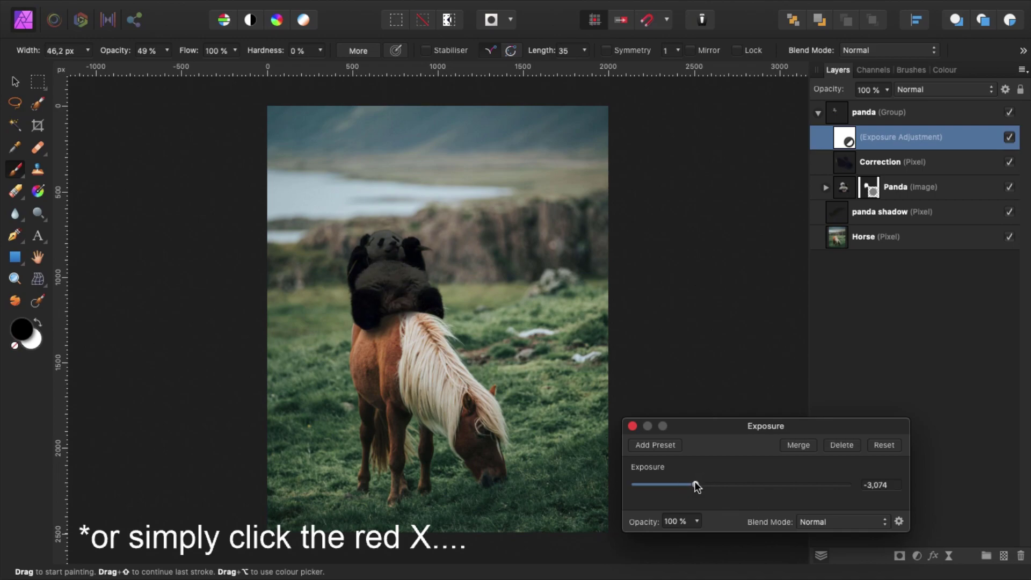
click(632, 427)
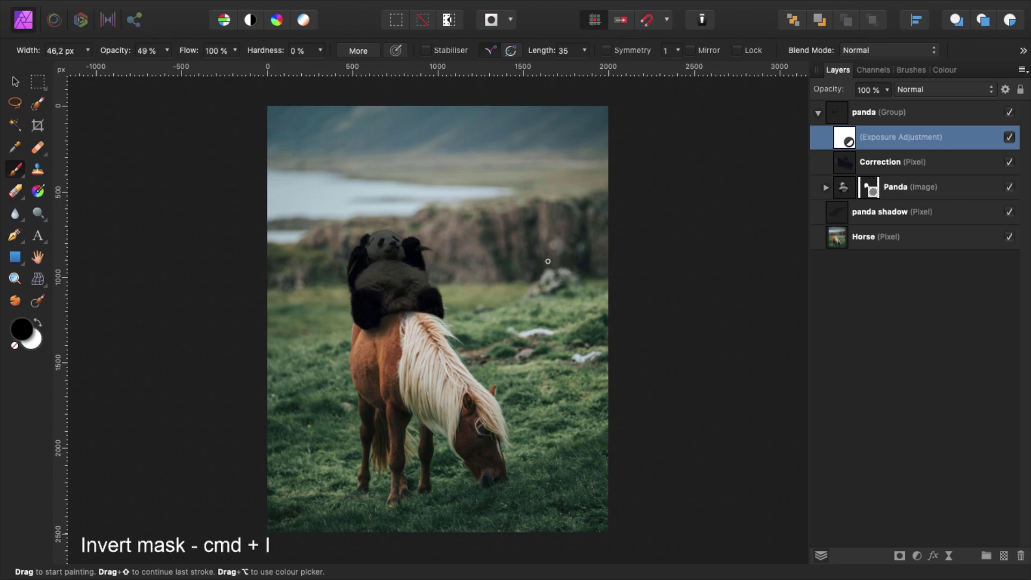
key(super+i)
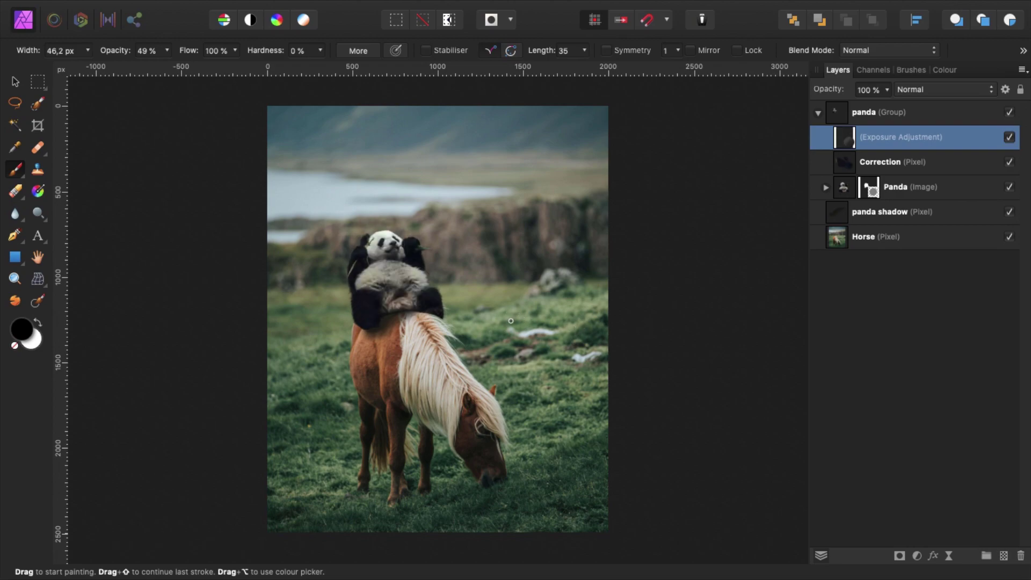
Step: Darken the panda's lower legs and belly by painting white on the Exposure mask with a 141.5 px brush at 19% opacity
key(s)
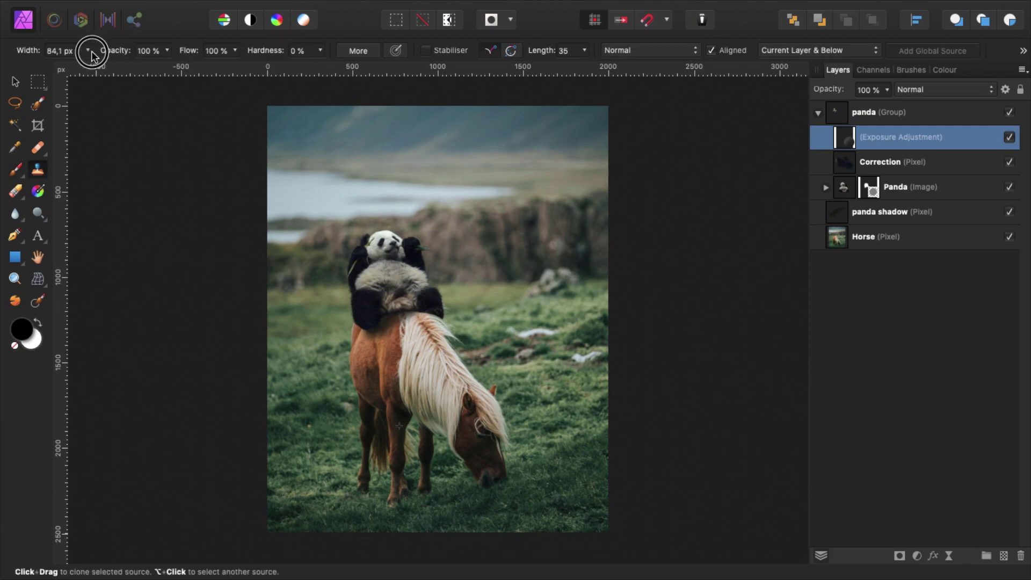
key(b)
drag(126, 54, 106, 51)
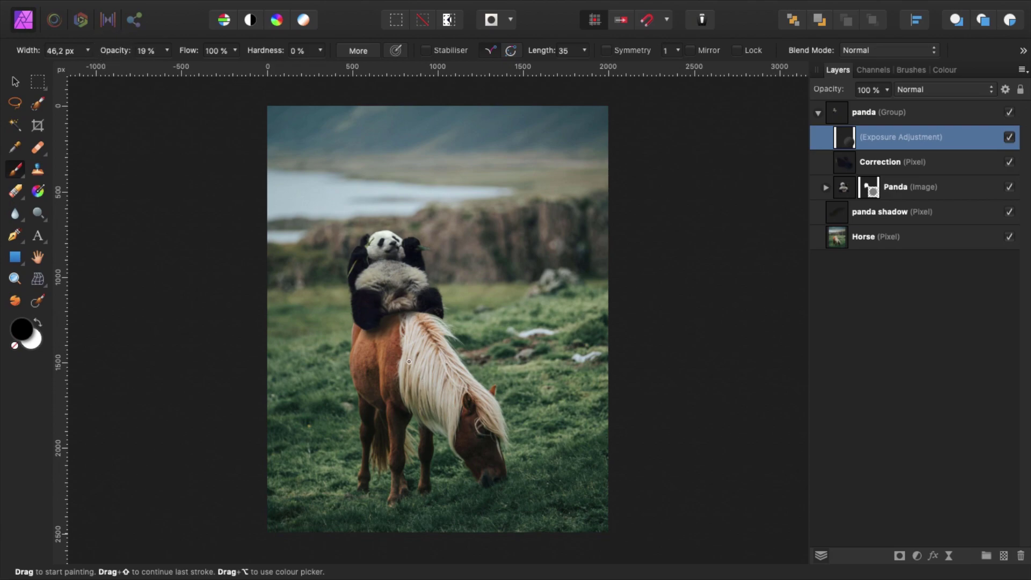
key(super+plus)
key(super+plus)
key(super+plus)
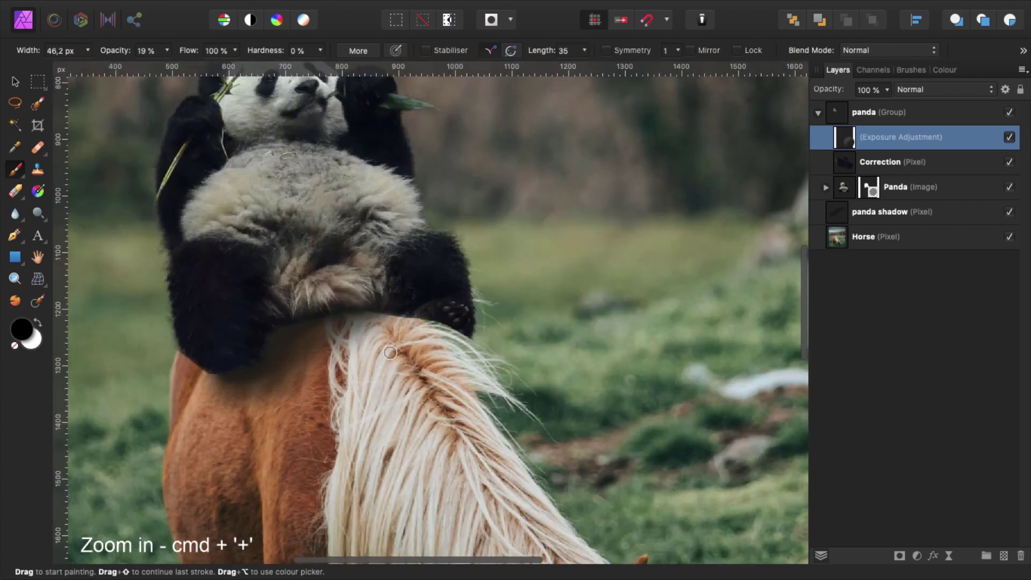
mouse_move(274, 339)
mouse_down()
mouse_move(313, 342)
mouse_move(365, 327)
mouse_up()
key(bracketright)
key(bracketright)
key(bracketright)
key(bracketright)
key(bracketright)
key(x)
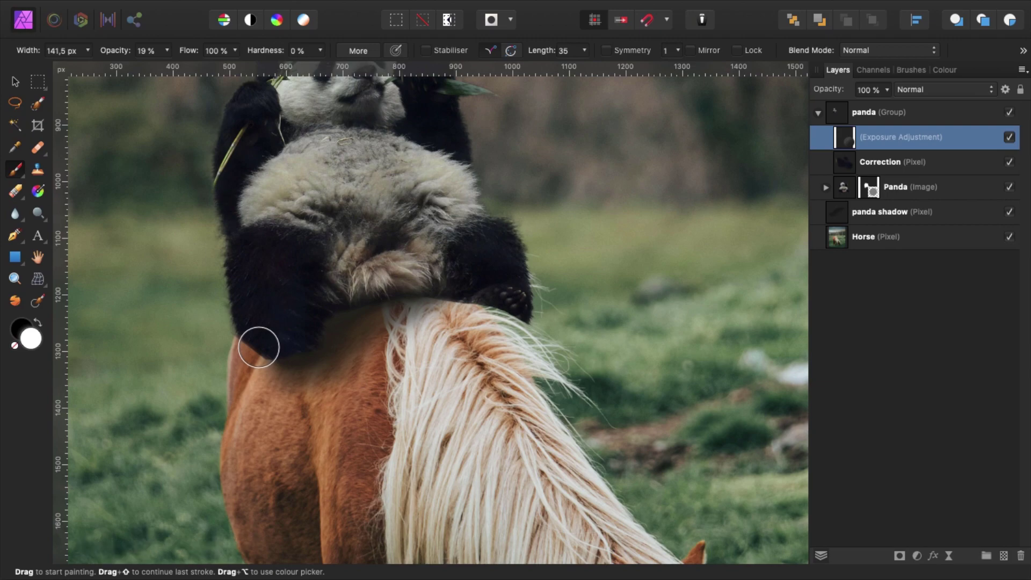
mouse_move(261, 347)
mouse_down()
mouse_move(299, 346)
mouse_move(320, 329)
mouse_move(276, 346)
mouse_move(302, 341)
mouse_move(365, 286)
mouse_move(328, 294)
mouse_move(393, 284)
mouse_move(344, 283)
mouse_move(454, 285)
mouse_move(406, 284)
mouse_move(341, 308)
mouse_move(444, 290)
mouse_move(323, 288)
mouse_move(456, 291)
mouse_move(471, 306)
mouse_move(396, 278)
mouse_move(425, 268)
mouse_move(427, 279)
mouse_move(329, 314)
mouse_move(303, 347)
mouse_move(313, 313)
mouse_move(316, 330)
mouse_move(410, 270)
mouse_move(381, 276)
mouse_move(449, 292)
mouse_move(341, 314)
mouse_move(442, 298)
mouse_move(378, 296)
mouse_move(404, 269)
mouse_move(439, 262)
mouse_move(482, 313)
mouse_move(310, 329)
mouse_move(360, 278)
mouse_up()
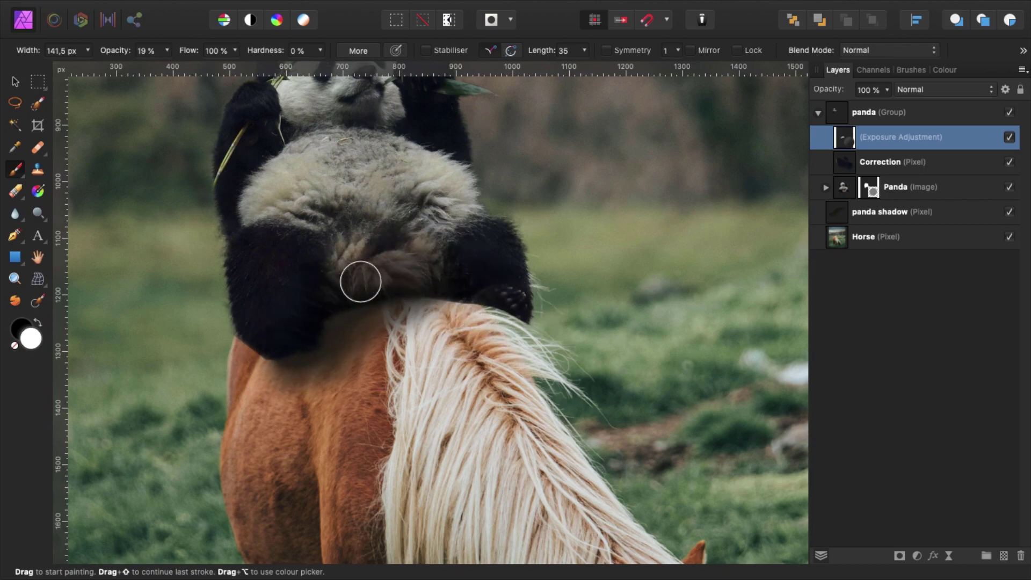
Step: Compare the whole composite with and without the Exposure adjustment
key(super+0)
click(1011, 138)
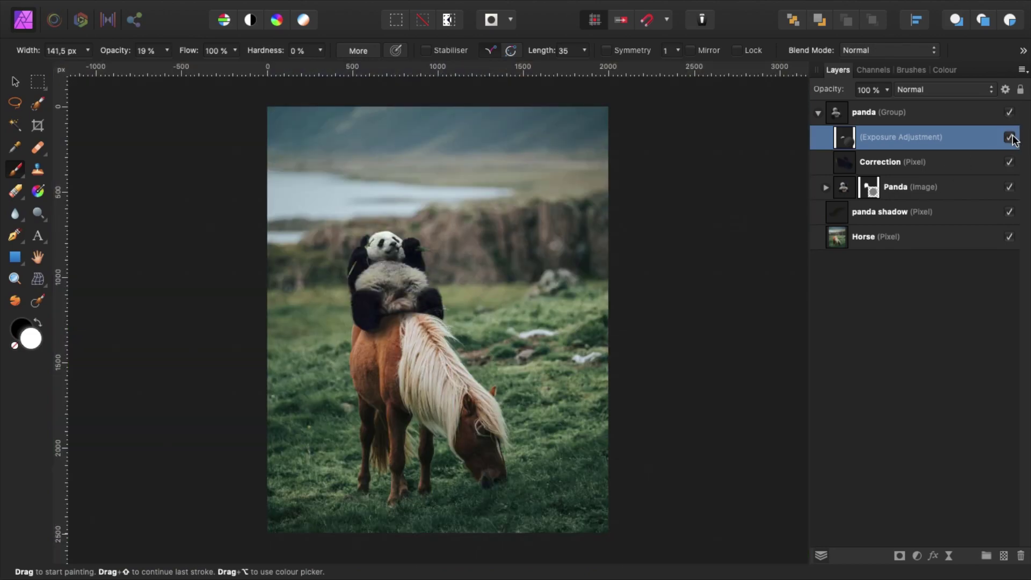
click(1010, 137)
click(1011, 138)
click(1011, 139)
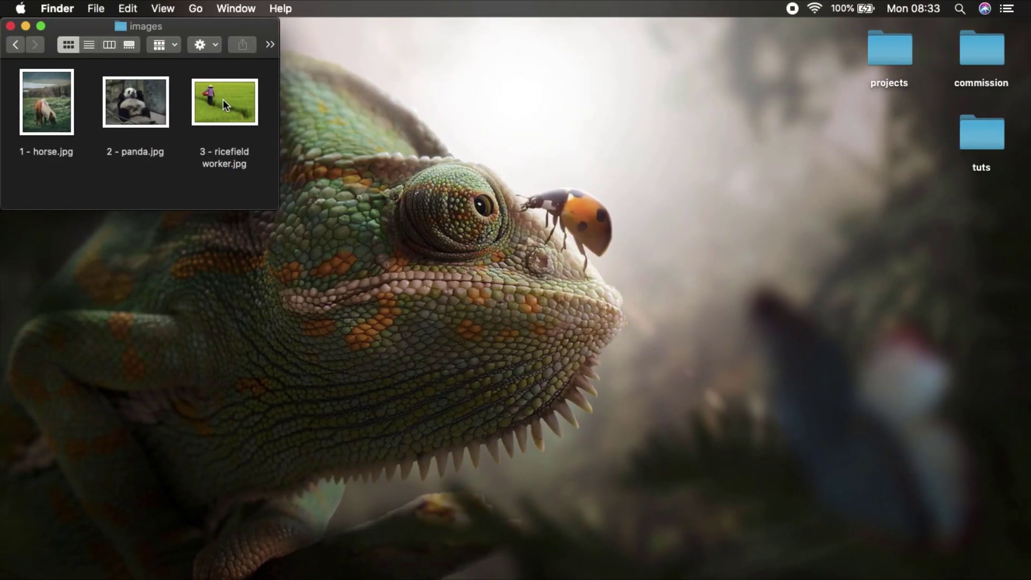
Step: Switch to Finder, copy "3 - ricefield worker.jpg" from the images folder and paste it into the Affinity Photo composite
click(223, 99)
key(super+c)
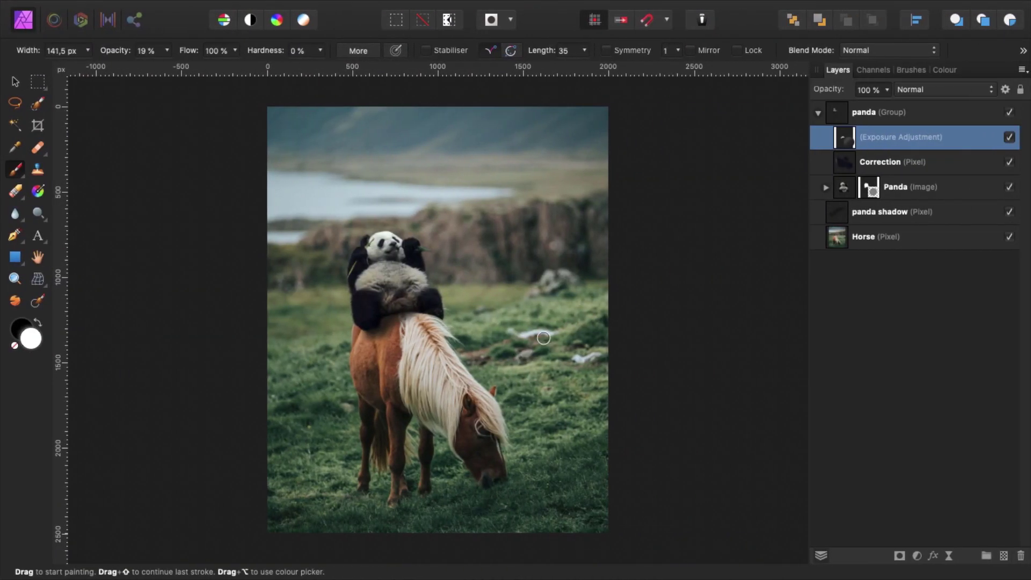
key(super+v)
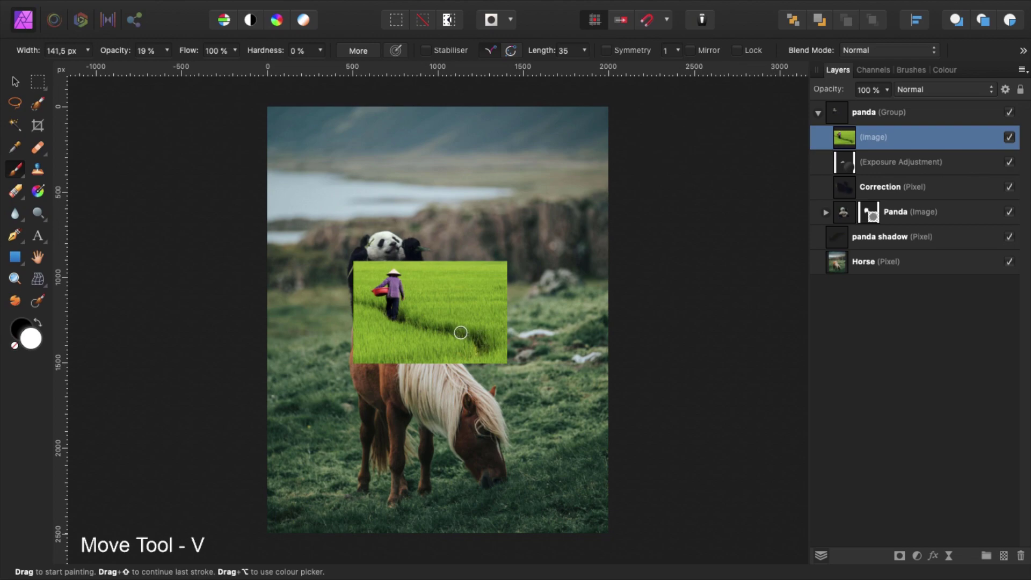
Step: Place the rice-field image beside the panda over the horse's mane and enlarge it to about 114%
key(v)
mouse_move(444, 322)
mouse_down()
mouse_move(518, 235)
mouse_move(511, 305)
mouse_up()
drag(585, 348, 595, 354)
drag(544, 314, 549, 317)
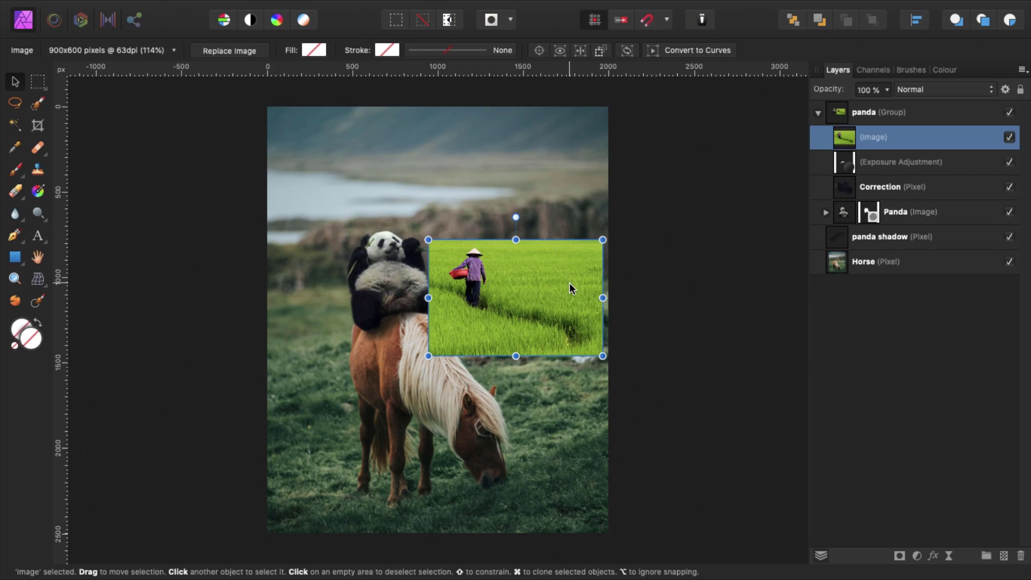
Step: Select the rice-field worker with hat and red basket using an 18 px Selection Brush with edge snapping
scroll(509, 314, up, 5)
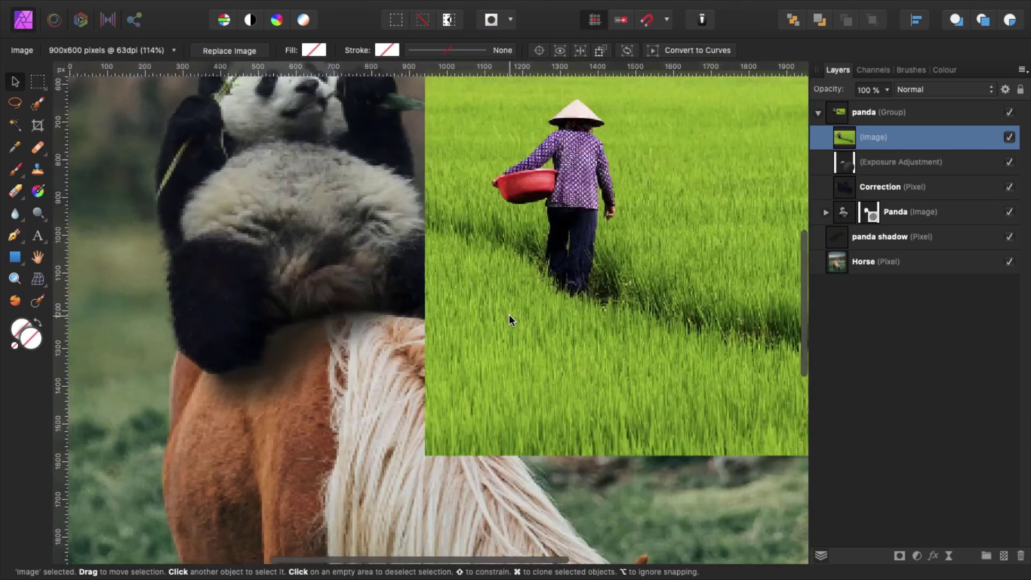
scroll(595, 230, up, 3)
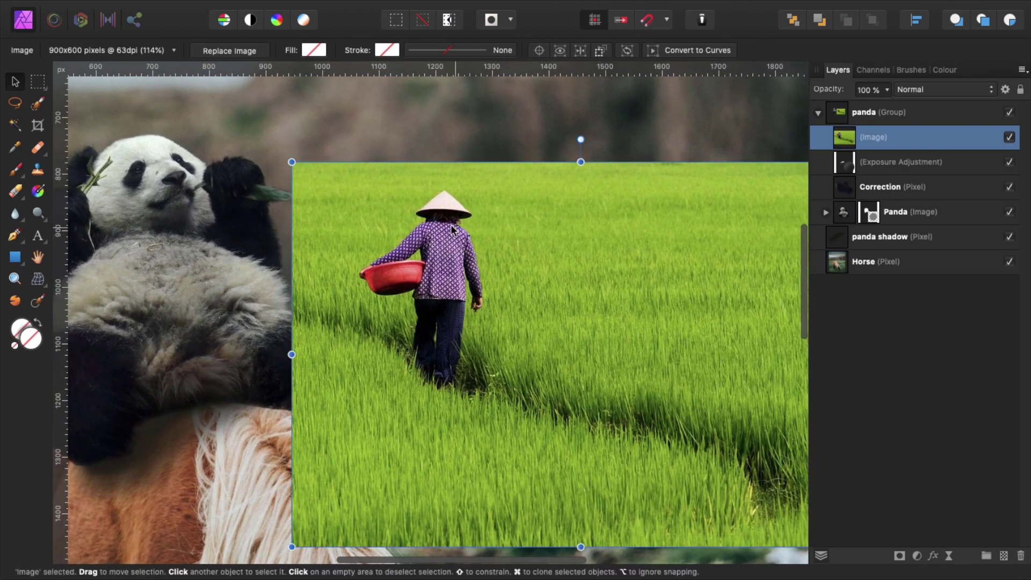
key(w)
drag(504, 270, 484, 305)
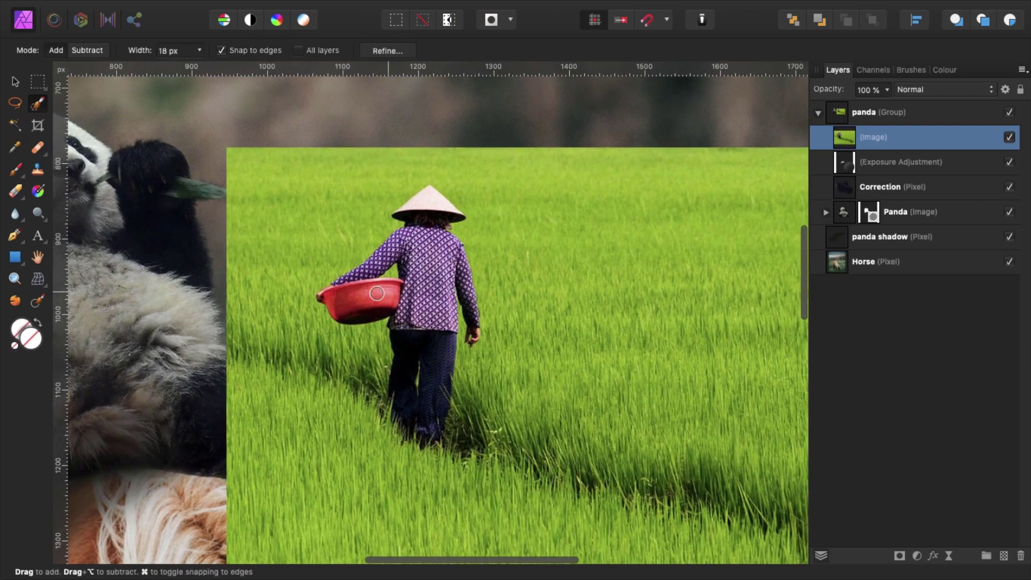
mouse_move(352, 305)
mouse_down()
mouse_move(427, 210)
mouse_move(435, 335)
mouse_move(413, 295)
mouse_move(452, 248)
mouse_move(473, 335)
mouse_move(450, 291)
mouse_move(330, 293)
mouse_move(400, 242)
mouse_move(390, 249)
mouse_move(451, 247)
mouse_up()
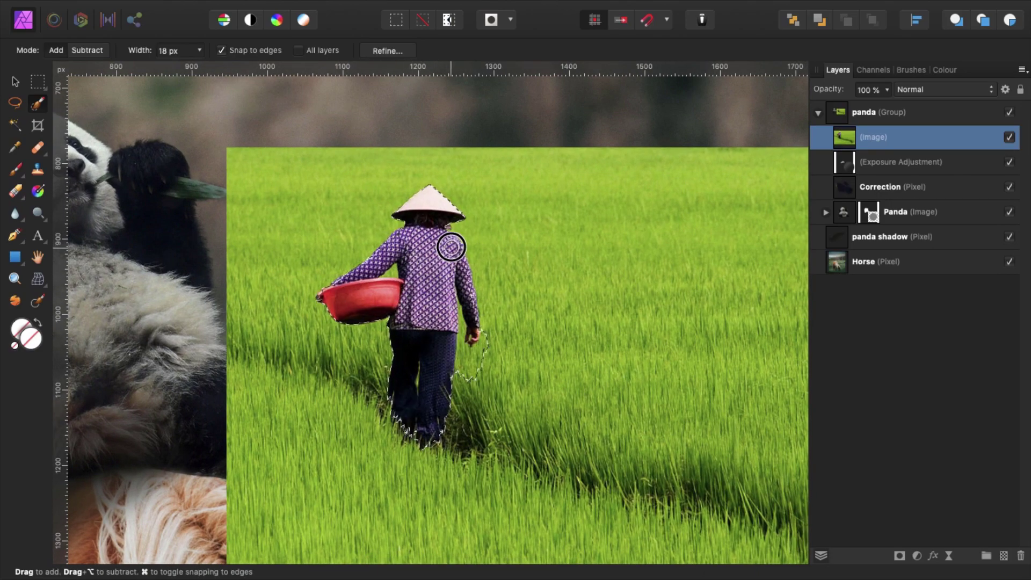
Step: Remove the stray grass beside the worker's hand and trousers from the selection and reduce the selection brush to 6 px
alt+click(487, 350)
key(bracketleft)
key(bracketleft)
key(bracketleft)
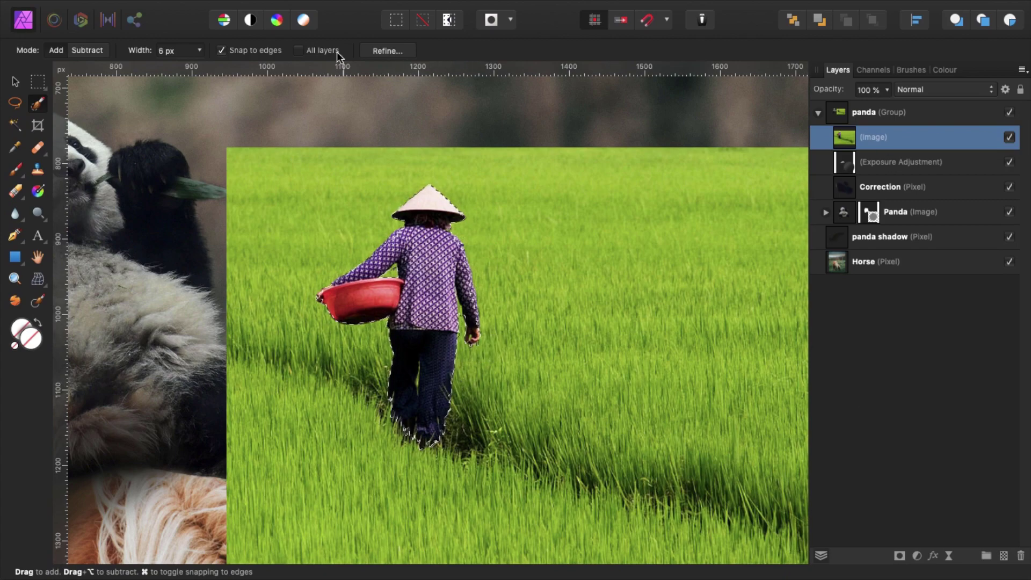
Step: Refine the worker selection with matted edges and a 10% border, and mask the rice-field image with it
click(387, 51)
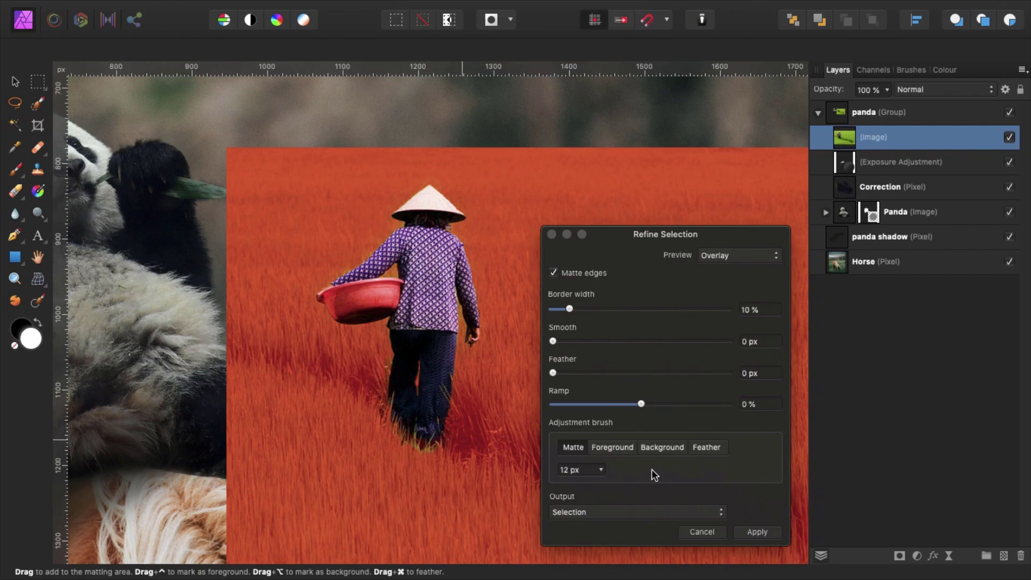
click(748, 531)
click(899, 556)
Step: Isolate the new mask and paint the worker's body, arms and basket solid white with a 17.1 px brush at 46% hardness
alt+click(860, 161)
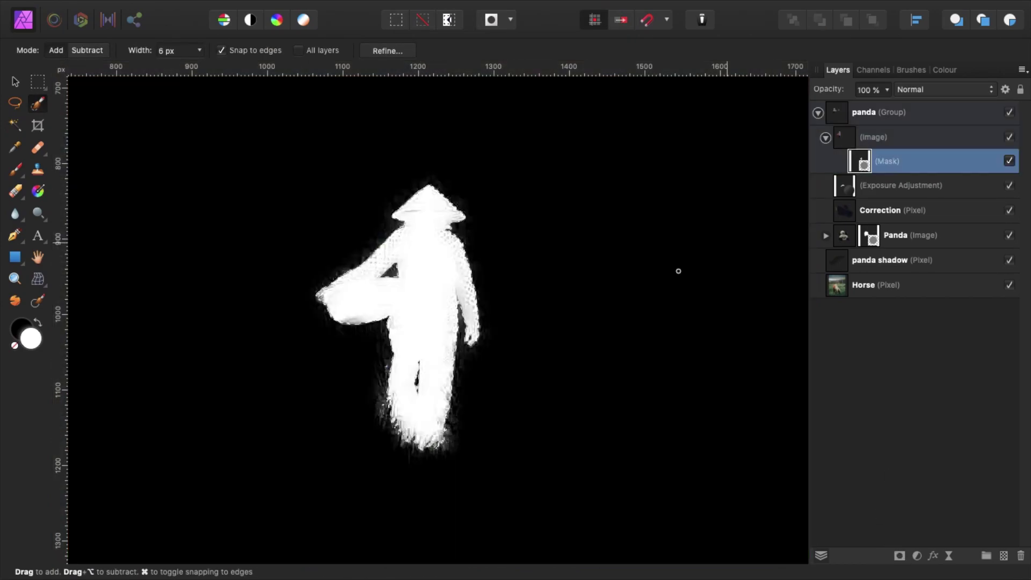
key(super+plus)
drag(357, 277, 383, 322)
key(b)
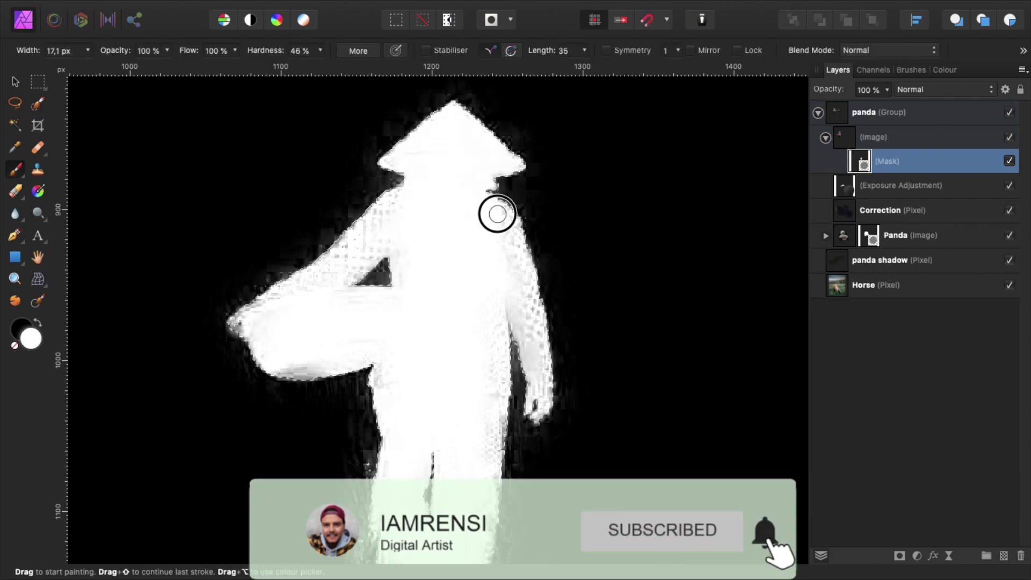
mouse_move(527, 291)
mouse_down()
mouse_move(539, 381)
mouse_move(524, 348)
mouse_move(393, 200)
mouse_move(385, 229)
mouse_move(406, 233)
mouse_move(366, 300)
mouse_move(267, 312)
mouse_move(307, 337)
mouse_move(243, 324)
mouse_move(403, 365)
mouse_up()
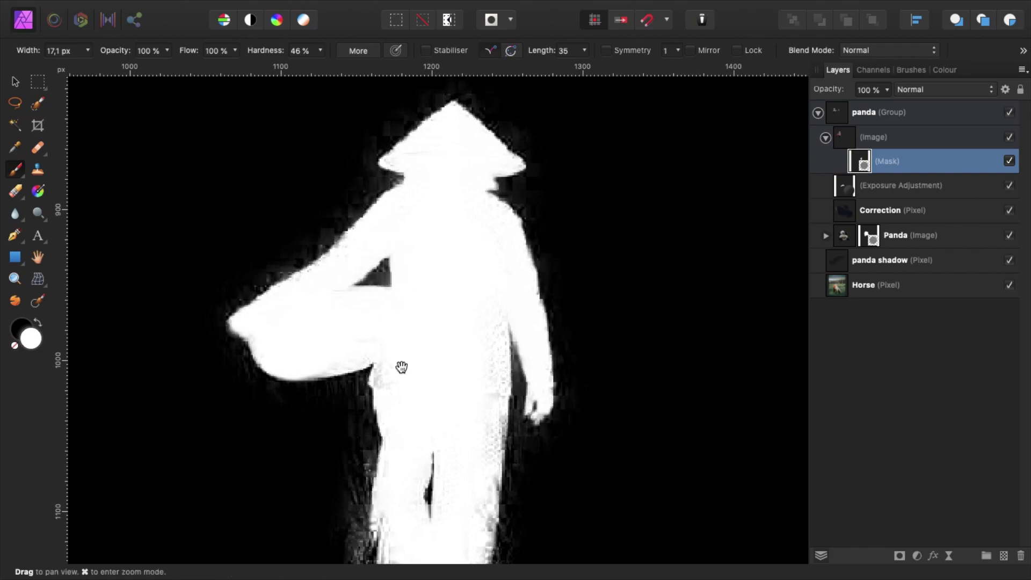
scroll(388, 310, down, 5)
scroll(481, 242, up, 2)
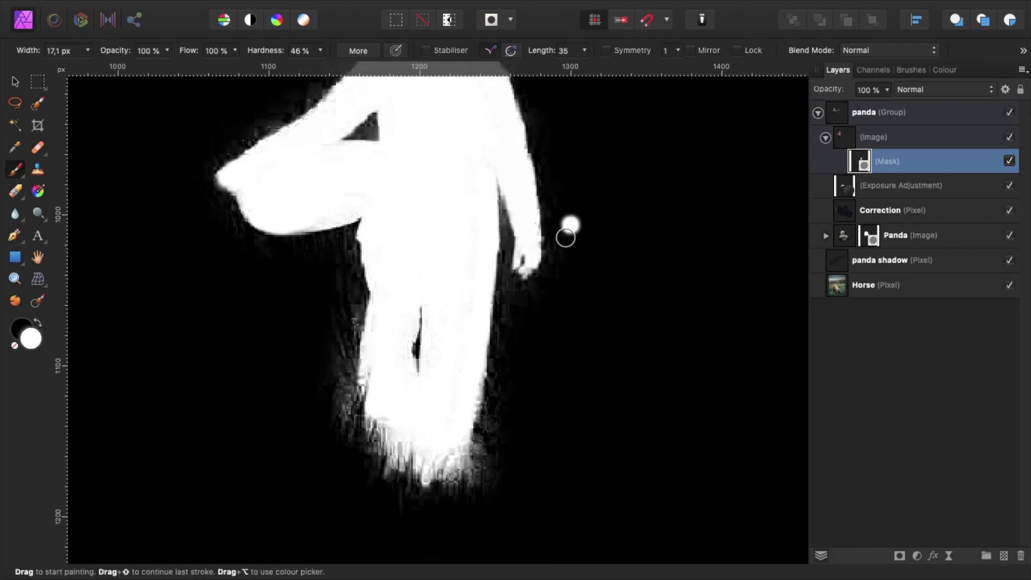
Step: Paint the mask black around the hat, shoulders and basket-carrying arm, reducing the brush to 12.4 px for the tighter edges
key(x)
scroll(556, 179, up, 1)
scroll(556, 179, up, 5)
scroll(556, 179, left, 2)
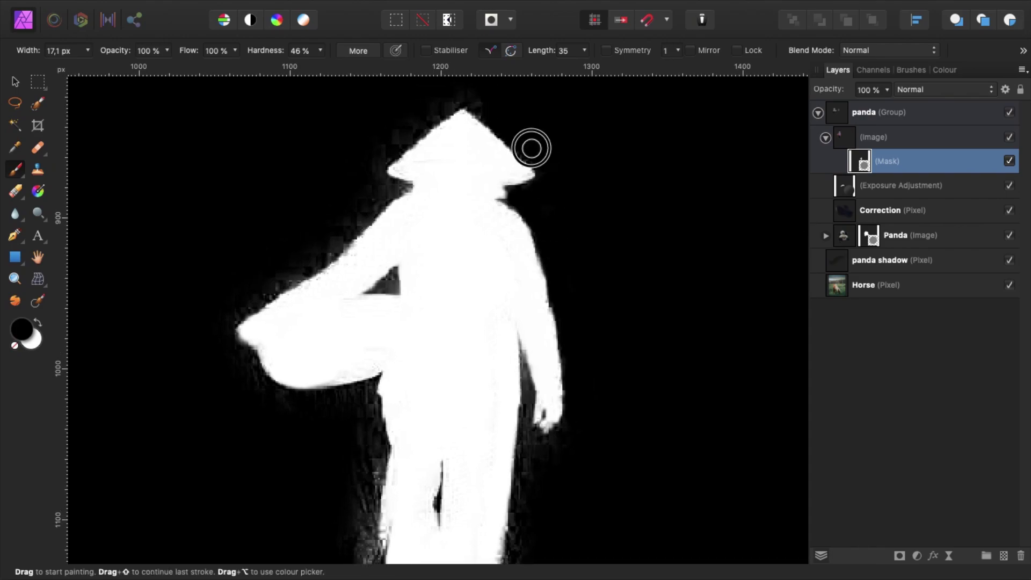
mouse_move(502, 129)
mouse_down()
mouse_move(440, 168)
mouse_move(429, 221)
mouse_up()
scroll(429, 235, down, 1)
scroll(429, 235, left, 1)
key(bracketleft)
key(bracketleft)
mouse_move(491, 186)
mouse_down()
mouse_move(379, 281)
mouse_move(316, 258)
mouse_up()
scroll(379, 281, down, 1)
scroll(360, 283, left, 1)
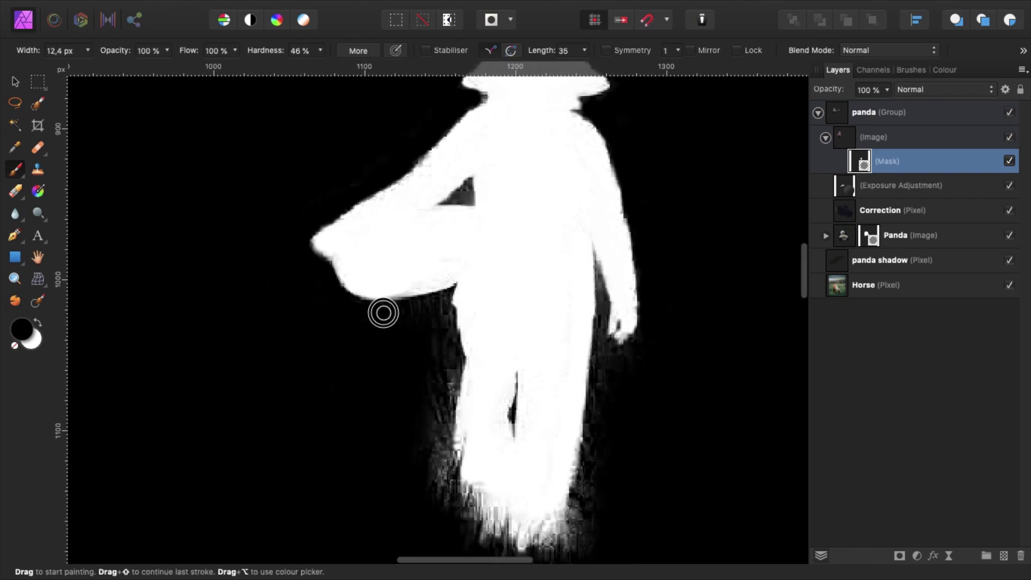
Step: Paint black under the basket and along both sides of the trousers to clear grass remnants from the mask
mouse_move(382, 311)
mouse_down()
mouse_move(433, 304)
mouse_move(457, 367)
mouse_up()
mouse_move(438, 322)
mouse_down()
mouse_move(433, 333)
mouse_move(417, 233)
mouse_move(426, 295)
mouse_move(414, 375)
mouse_up()
key(bracketright)
key(bracketright)
mouse_move(597, 280)
mouse_down()
mouse_move(582, 330)
mouse_move(579, 477)
mouse_up()
Step: Fill the gap between the worker's arm and basket with black on the mask using a 5.7 px brush
key(bracketleft)
key(bracketleft)
key(bracketleft)
key(bracketleft)
key(bracketleft)
key(bracketleft)
scroll(574, 288, up, 2)
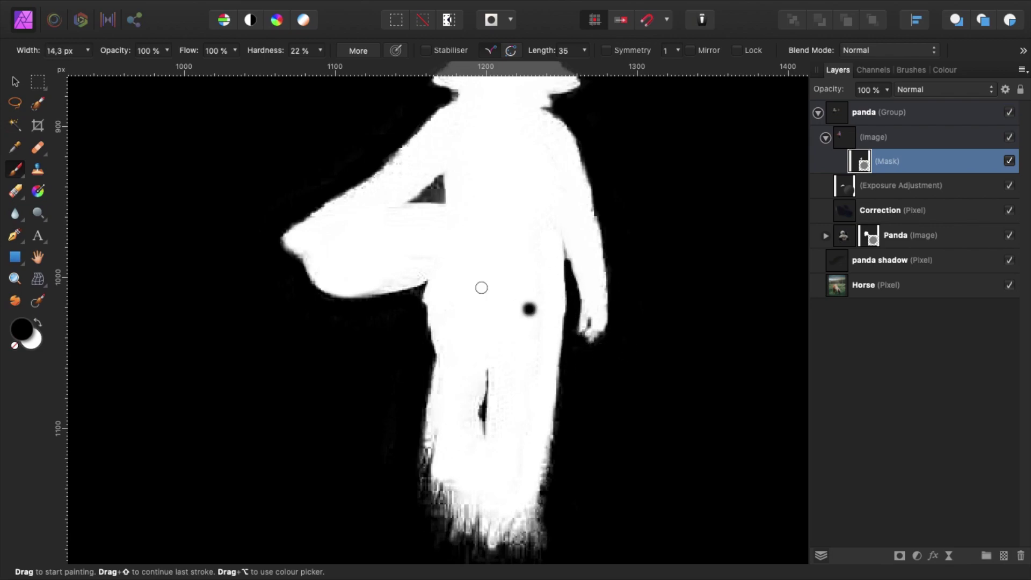
mouse_move(413, 201)
mouse_down()
mouse_move(443, 201)
mouse_move(411, 202)
mouse_up()
key(bracketright)
key(bracketright)
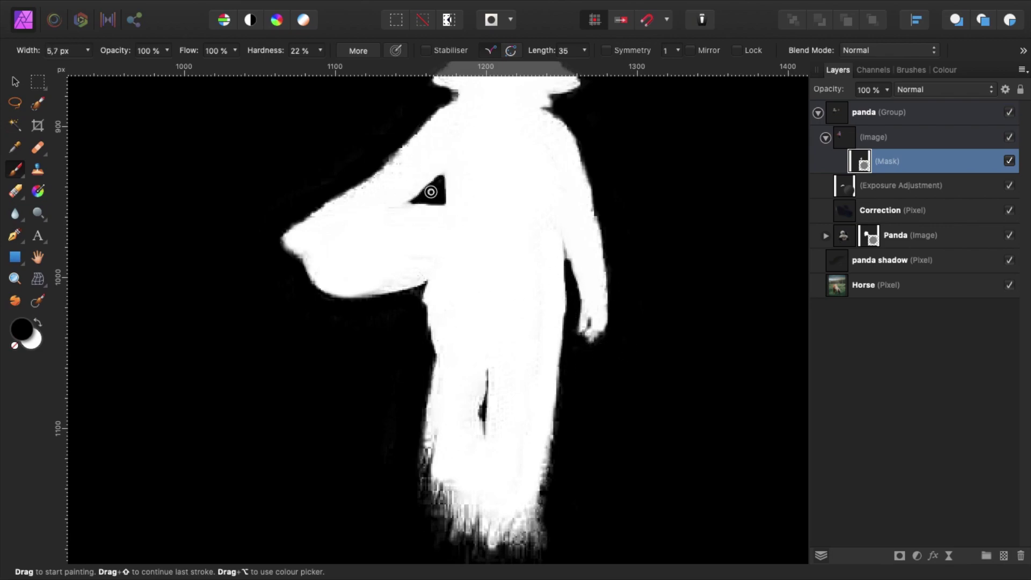
click(679, 240)
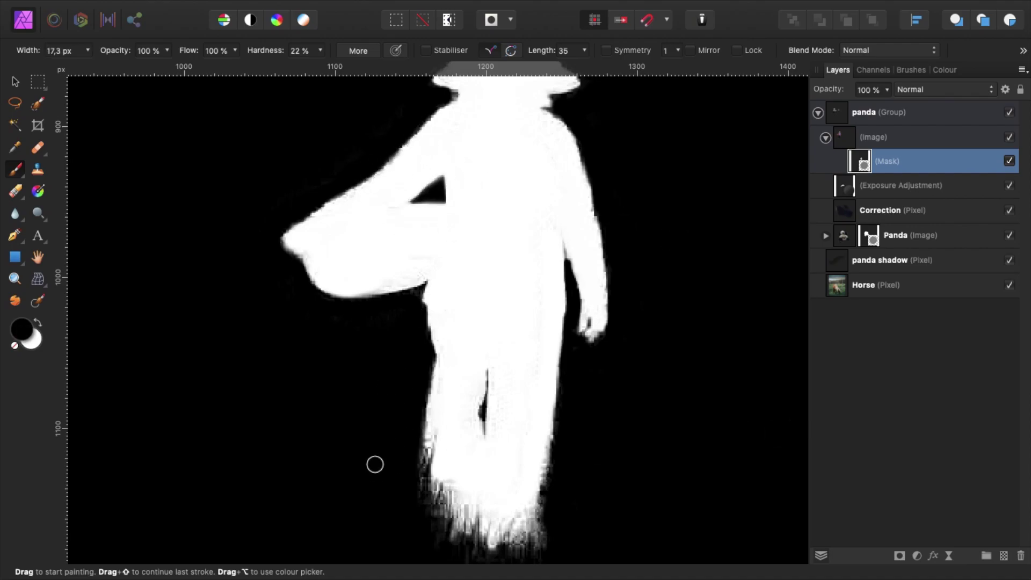
Step: Leave the isolated mask view and give the worker image a Gaussian Blur layer effect with a 4.6 px radius
key(super+0)
click(888, 161)
key(super+1)
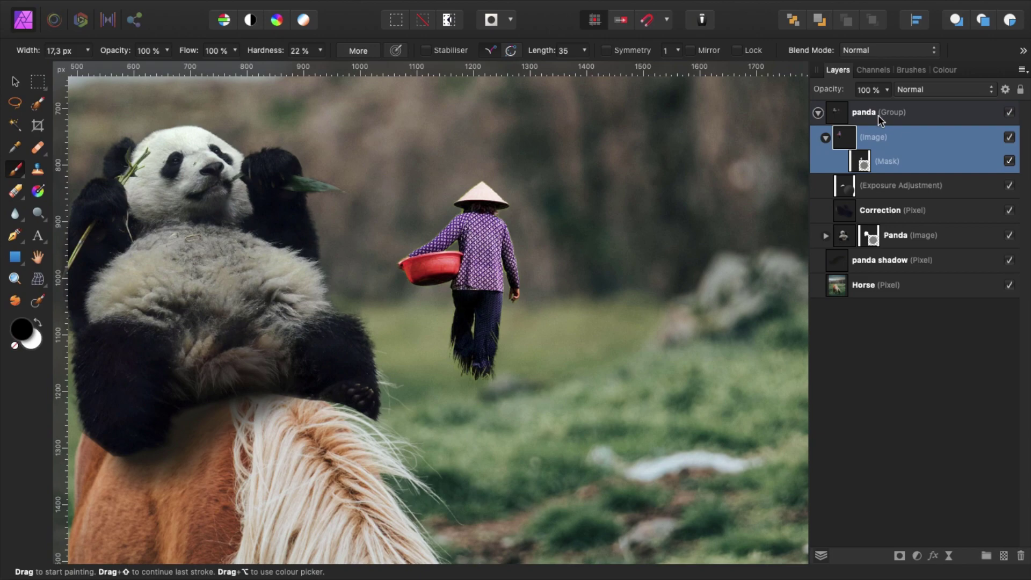
click(934, 558)
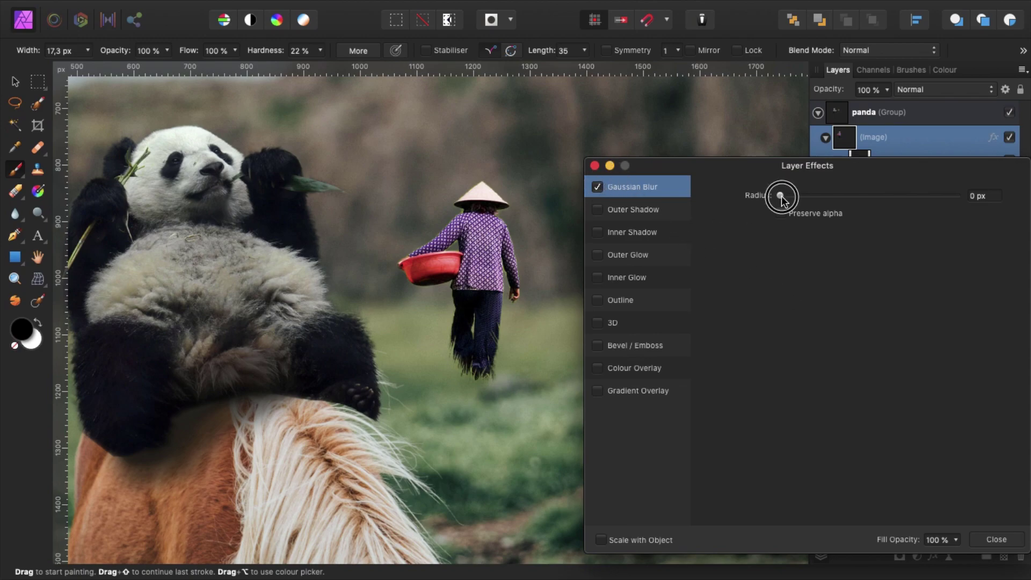
drag(782, 200, 839, 200)
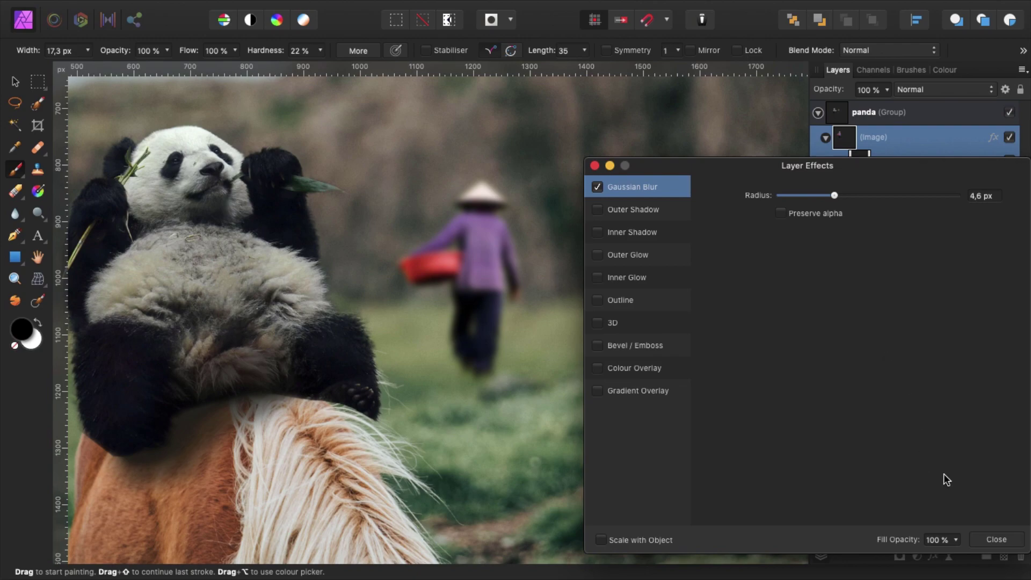
click(981, 535)
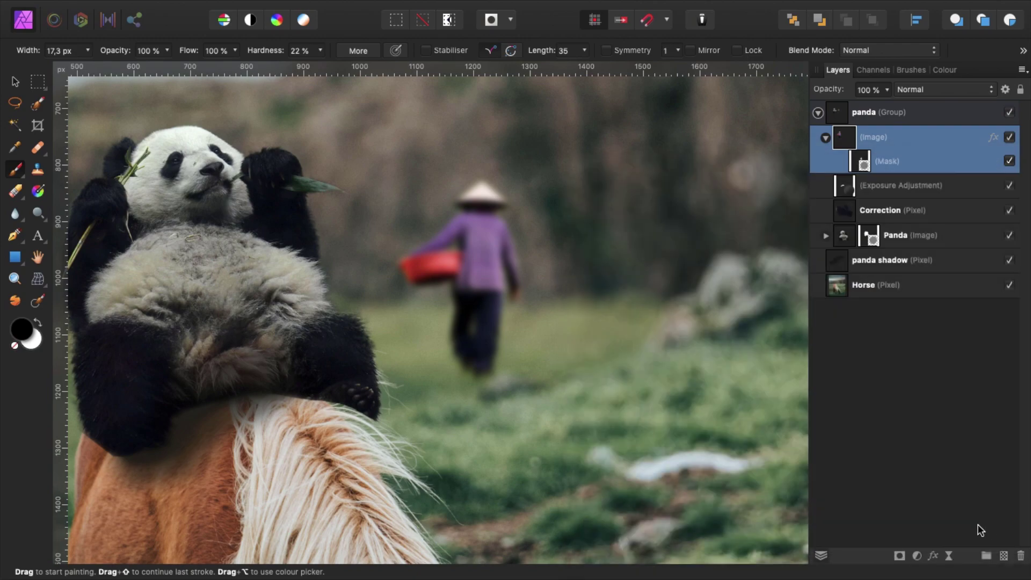
Step: Nest a Levels adjustment inside the worker image and set its output black level to 14%
click(919, 556)
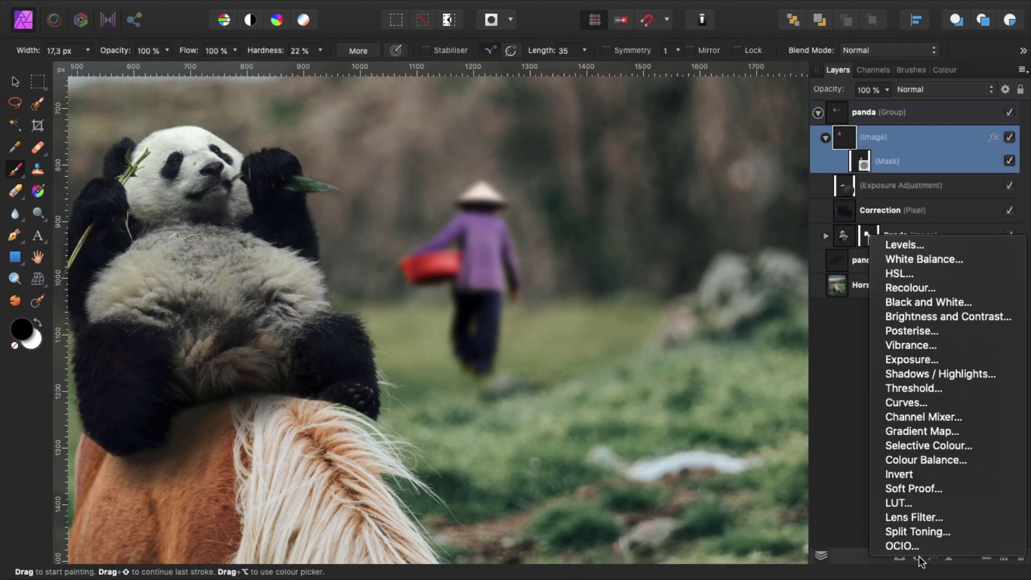
click(941, 244)
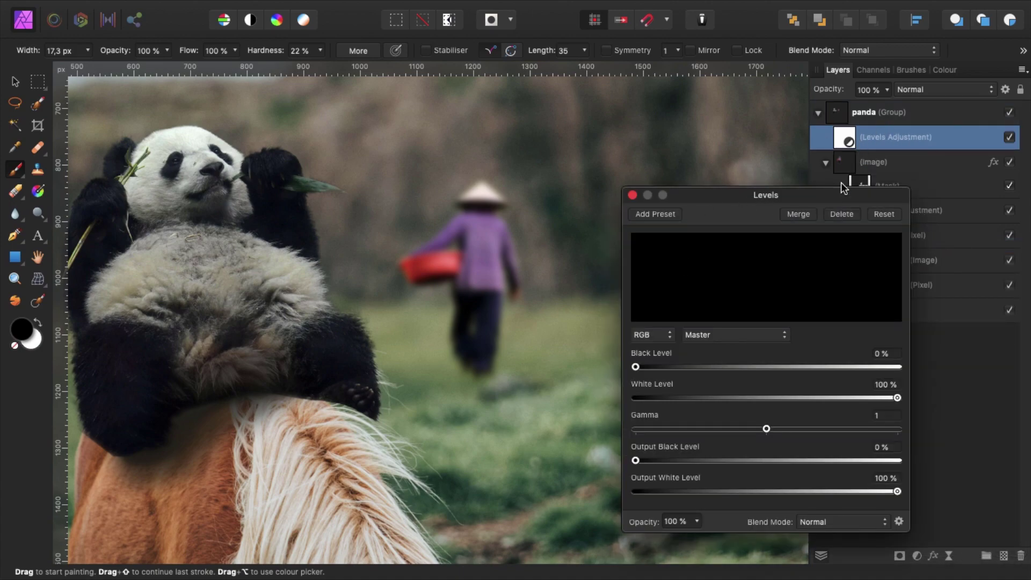
drag(841, 195, 816, 211)
drag(872, 138, 884, 194)
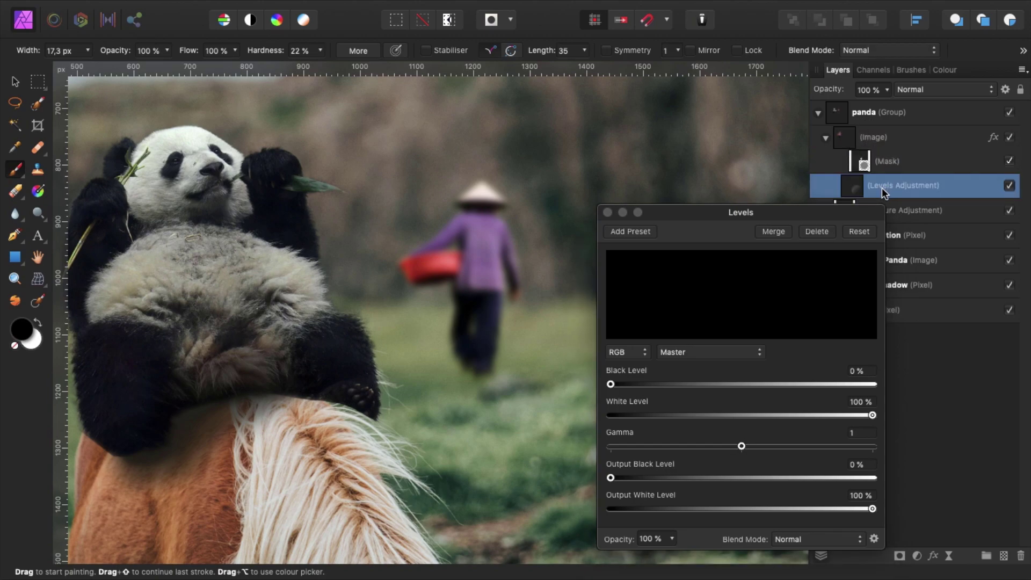
drag(615, 482, 645, 487)
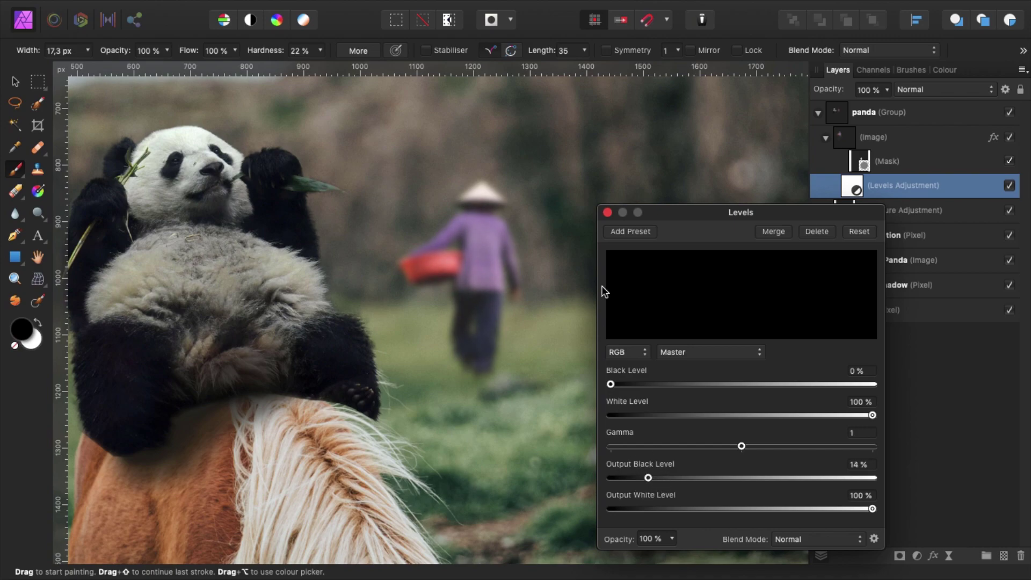
click(608, 213)
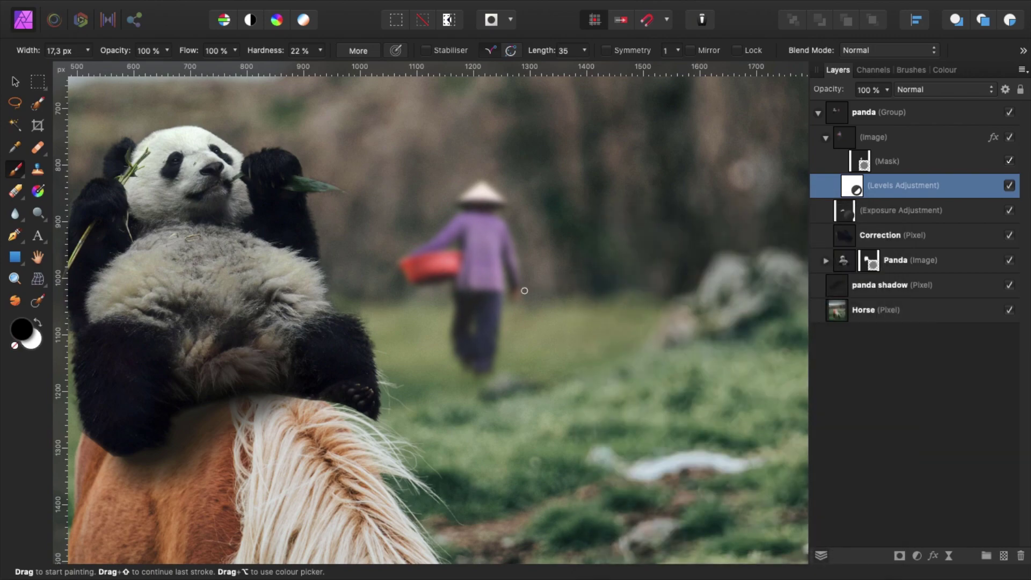
key(super+0)
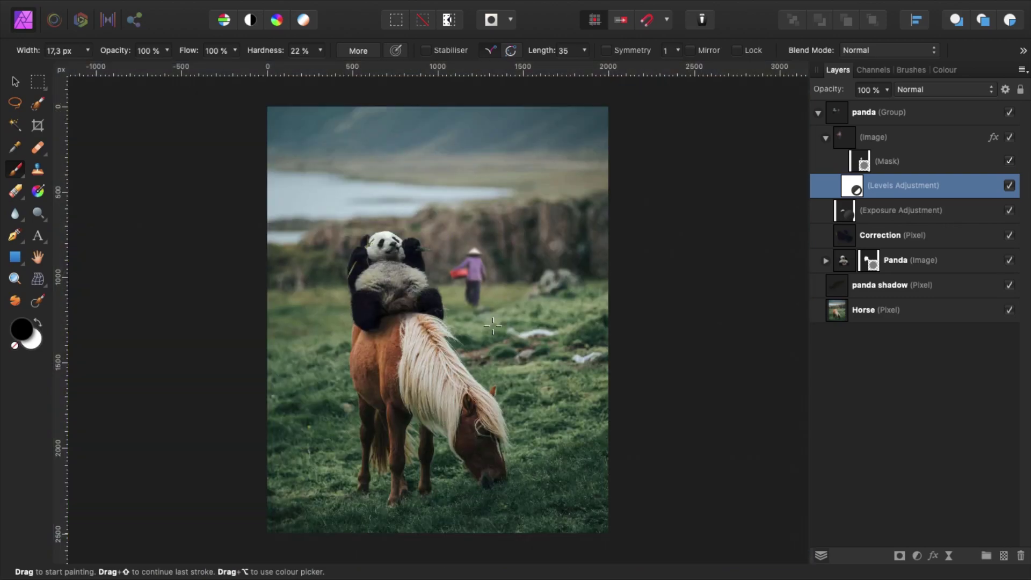
click(827, 137)
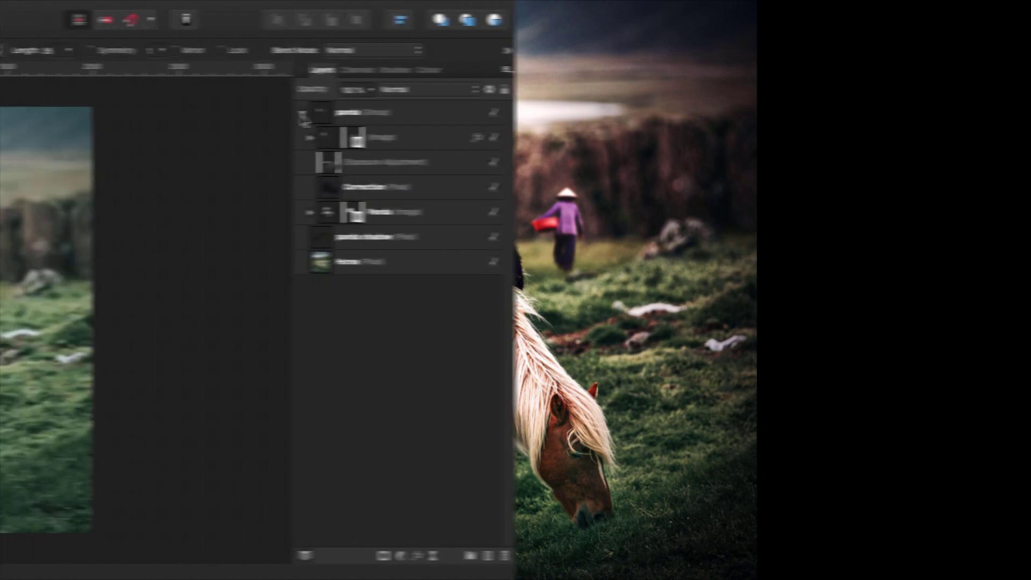
Step: Develop the merged composite with exposure 0.23, blackpoint 7% and clarity 23%, and adjust its shadows and highlights
mouse_move(908, 355)
mouse_down()
mouse_move(896, 357)
mouse_move(912, 356)
mouse_up()
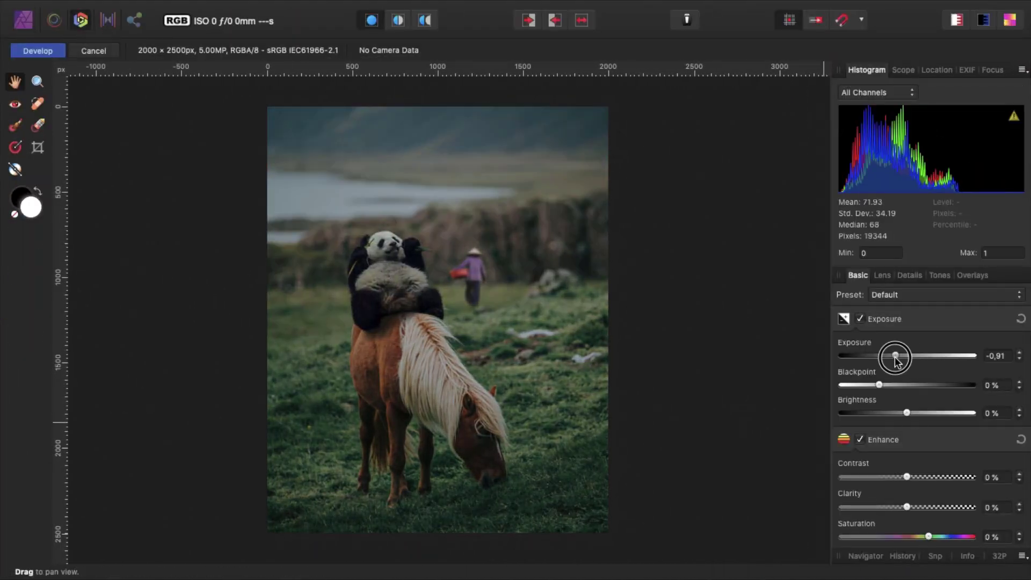
drag(879, 385, 905, 385)
scroll(904, 386, down, 3)
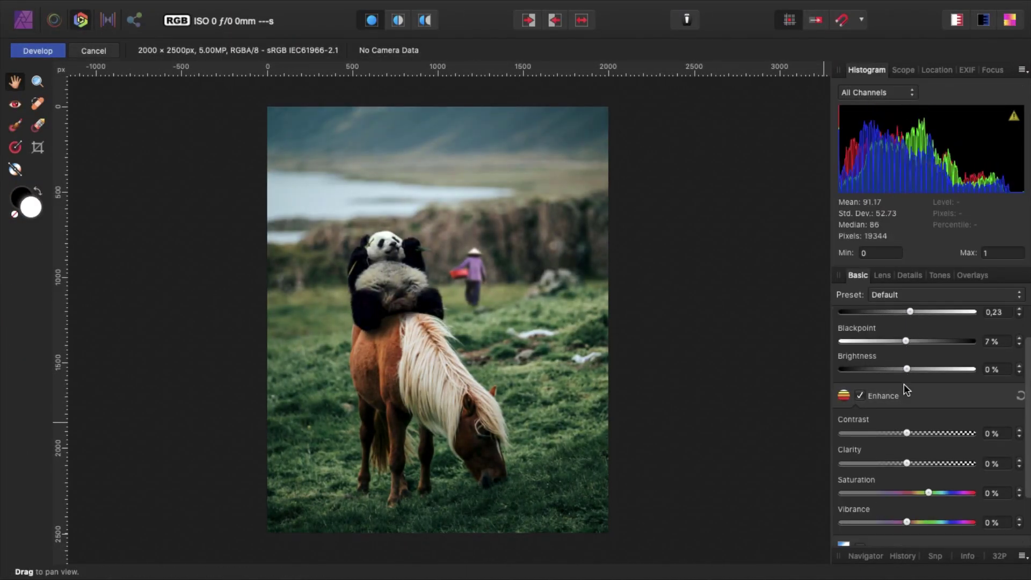
drag(907, 331, 918, 331)
drag(907, 396, 877, 455)
scroll(919, 428, down, 1)
click(860, 506)
mouse_move(907, 506)
mouse_down()
mouse_move(859, 507)
mouse_move(923, 507)
mouse_up()
drag(907, 477, 933, 478)
Step: Enable Detail Refinement with a 35% radius and a 17% amount
click(909, 275)
click(860, 319)
drag(846, 355, 889, 355)
drag(842, 385, 865, 392)
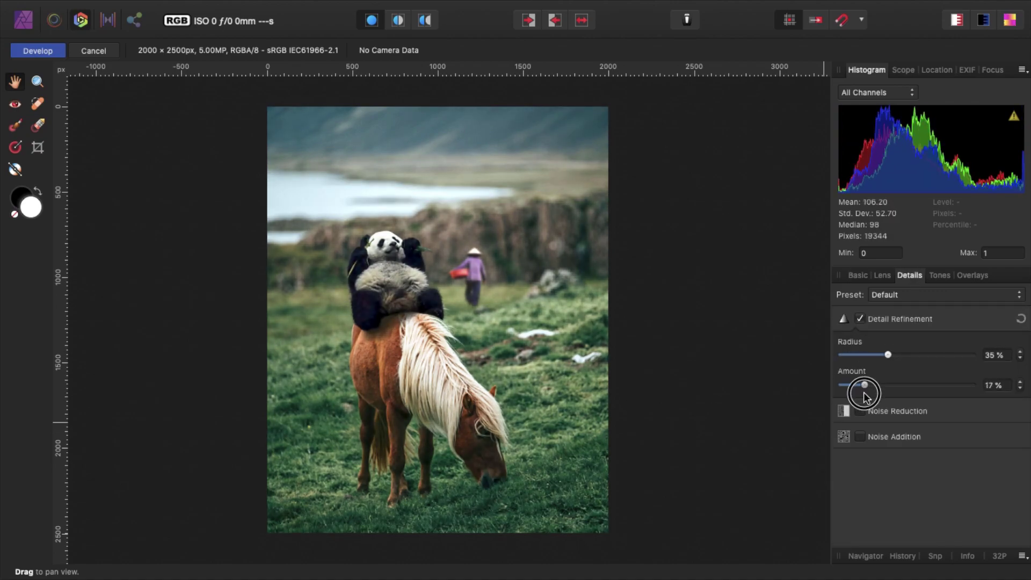
Step: Enable a post-crop vignette with intensity -62%, scale 190% and hardness 28%
click(882, 275)
scroll(904, 388, down, 4)
click(860, 532)
drag(908, 473, 872, 474)
drag(904, 503, 982, 496)
drag(842, 531, 878, 532)
drag(872, 473, 867, 471)
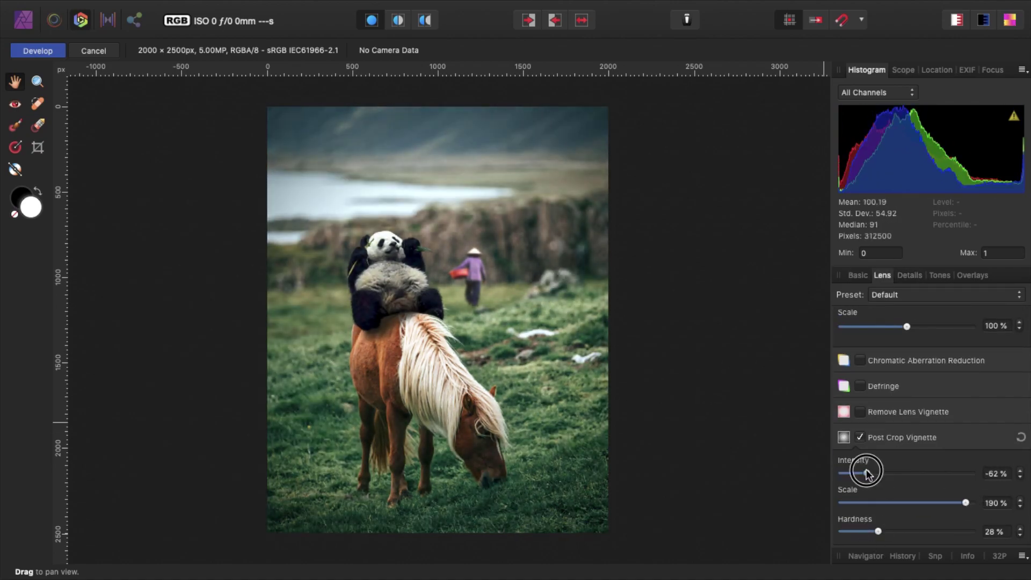
Step: Add a linear gradient overlay running inward from the image's right side and lower its exposure
click(973, 275)
click(1000, 534)
drag(660, 251, 457, 281)
click(857, 275)
drag(908, 355, 883, 356)
Step: Add a second linear gradient overlay rising from the lower right corner of the image and reduce its exposure
click(972, 275)
click(1000, 534)
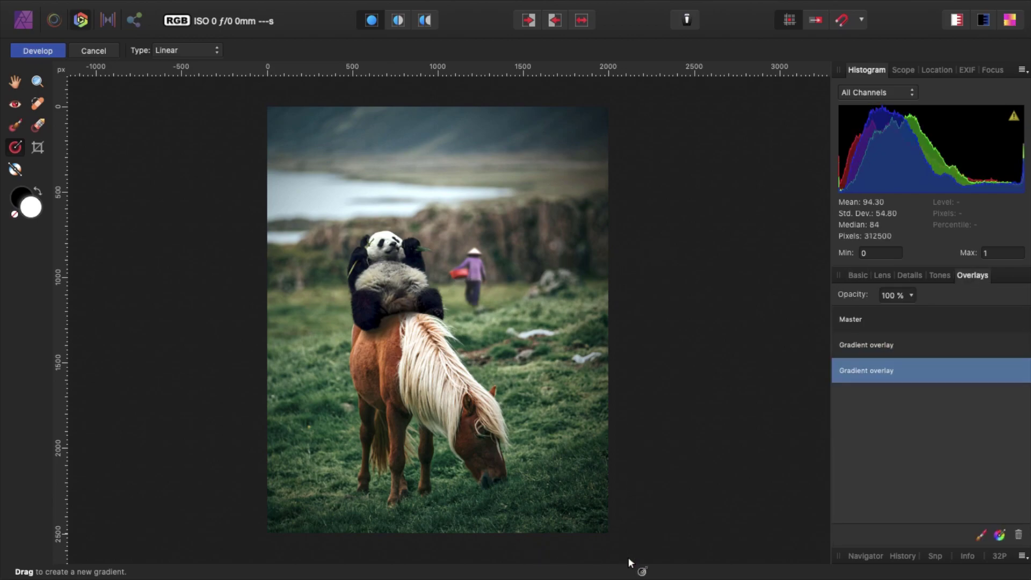
scroll(629, 557, down, 2)
drag(631, 536, 599, 364)
click(858, 275)
drag(907, 355, 879, 355)
Step: Add a third linear gradient overlay from beyond the left image edge to the panda, set its exposure to 1.521 and commit the development
scroll(217, 258, up, 4)
drag(216, 258, 524, 280)
click(972, 275)
click(999, 535)
mouse_move(279, 226)
mouse_down()
mouse_move(495, 274)
mouse_move(494, 319)
mouse_up()
click(858, 275)
drag(907, 355, 927, 355)
drag(495, 319, 496, 337)
drag(279, 225, 190, 241)
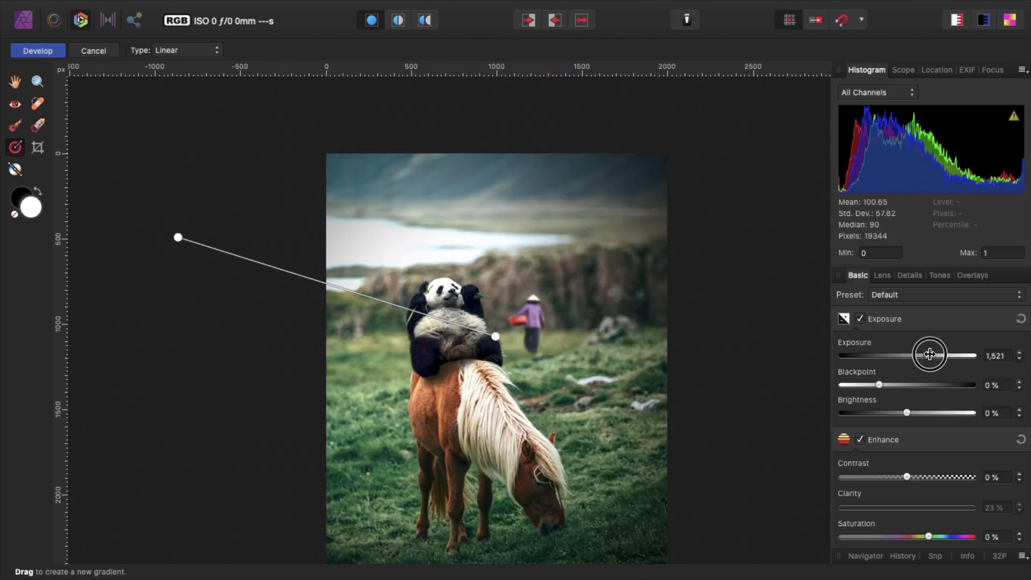
click(38, 51)
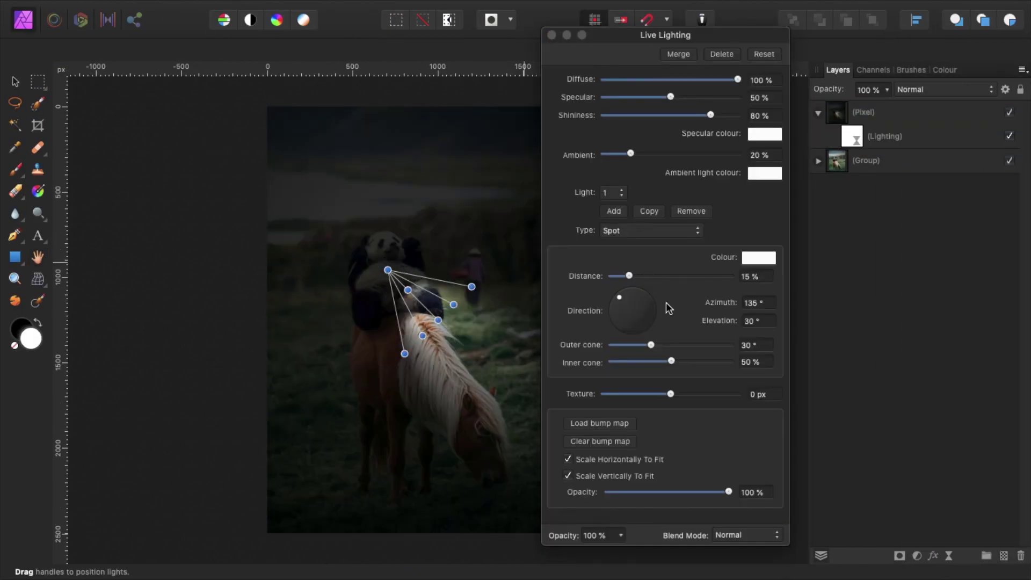
Step: Make the live light a point light and place it just outside the left edge, level with the lake
click(651, 230)
click(634, 242)
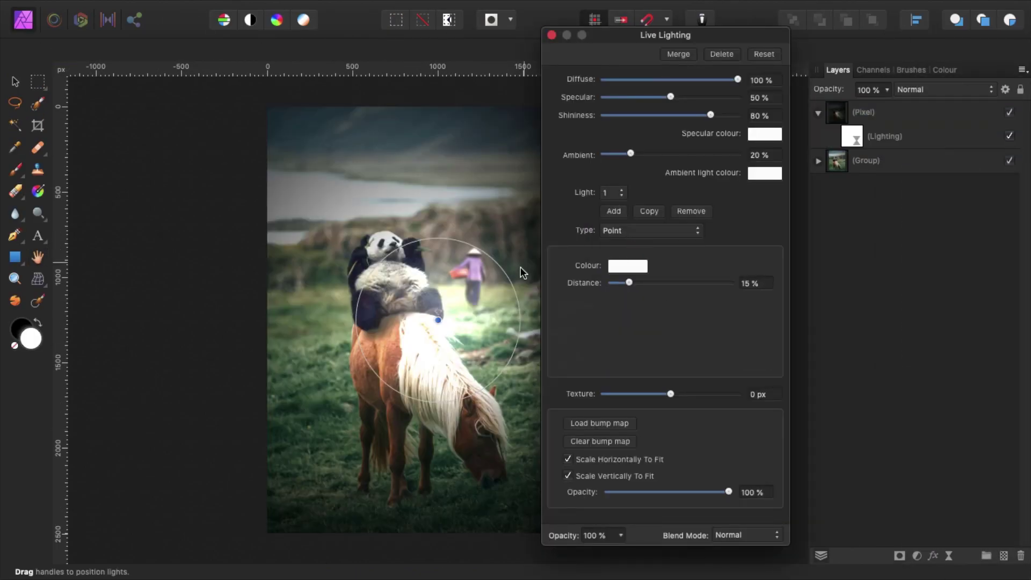
drag(388, 269, 255, 202)
drag(317, 258, 375, 310)
drag(255, 202, 237, 201)
Step: Colour the point light pale yellow and set its distance to 29%
click(628, 265)
drag(755, 398, 734, 450)
drag(695, 427, 656, 430)
click(645, 267)
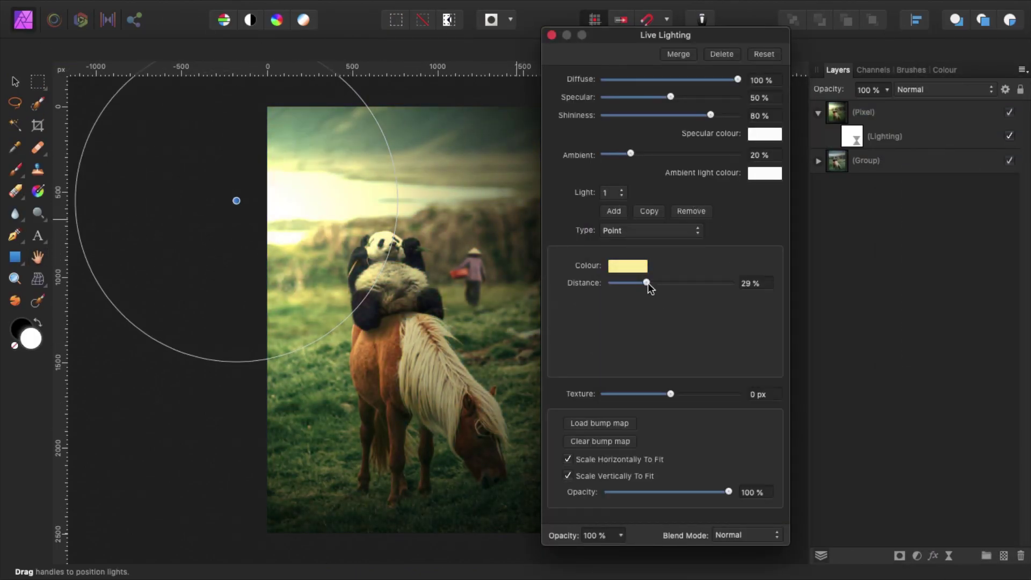
Step: Weaken the light's specular and shininess values and set the Lighting filter's blend mode to Lighten
drag(738, 79, 649, 97)
drag(710, 115, 706, 115)
click(737, 535)
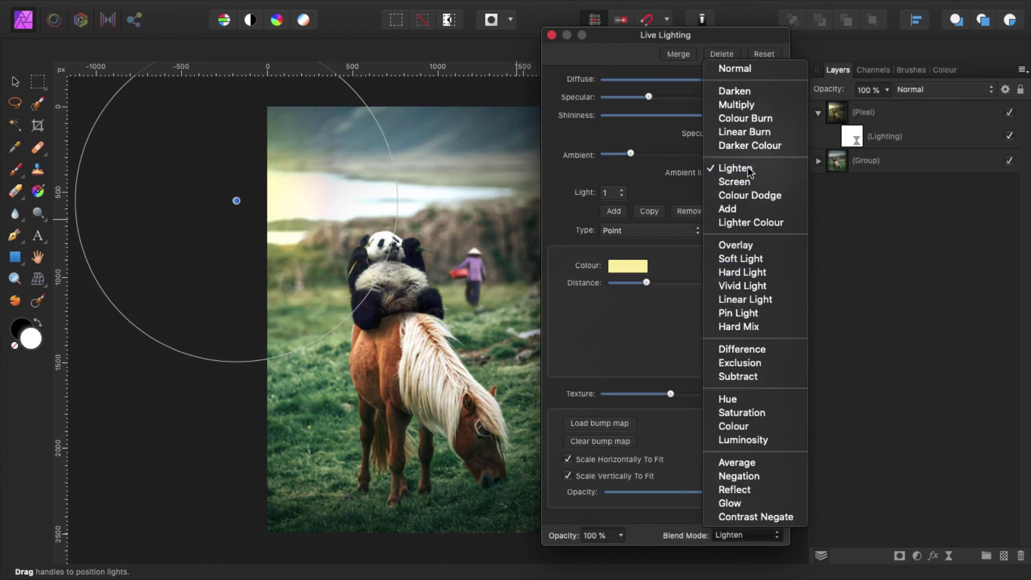
click(751, 169)
click(551, 35)
Step: Reopen the Lighting filter to widen the point light's reach and lower the filter's opacity to 42%
double_click(852, 136)
drag(397, 201, 489, 203)
click(237, 202)
click(552, 35)
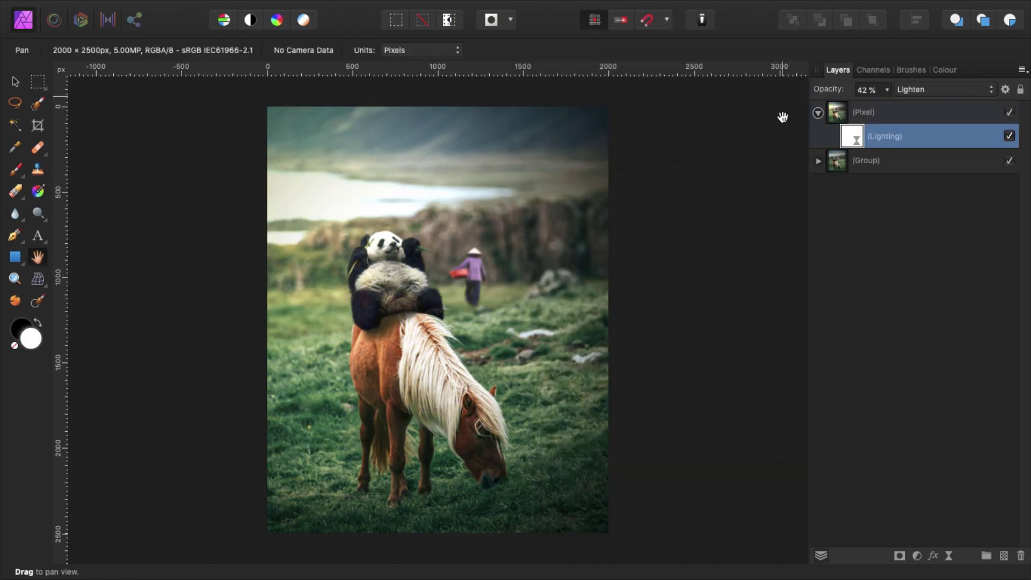
Step: Add a Curves adjustment above the composite and reshape its curve
click(917, 556)
click(886, 396)
drag(702, 385, 719, 359)
click(711, 490)
click(709, 502)
click(710, 490)
click(710, 501)
click(724, 491)
click(723, 502)
click(608, 168)
Step: Switch the Lighting filter's blend mode to Overlay and select the Curves adjustment
click(940, 161)
click(940, 89)
click(919, 167)
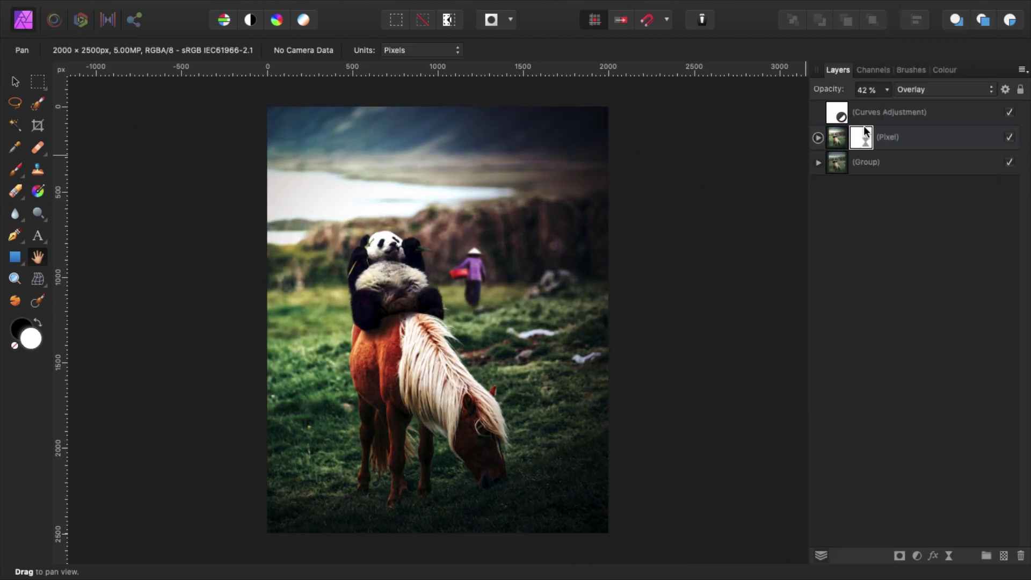
click(907, 113)
click(917, 556)
click(950, 555)
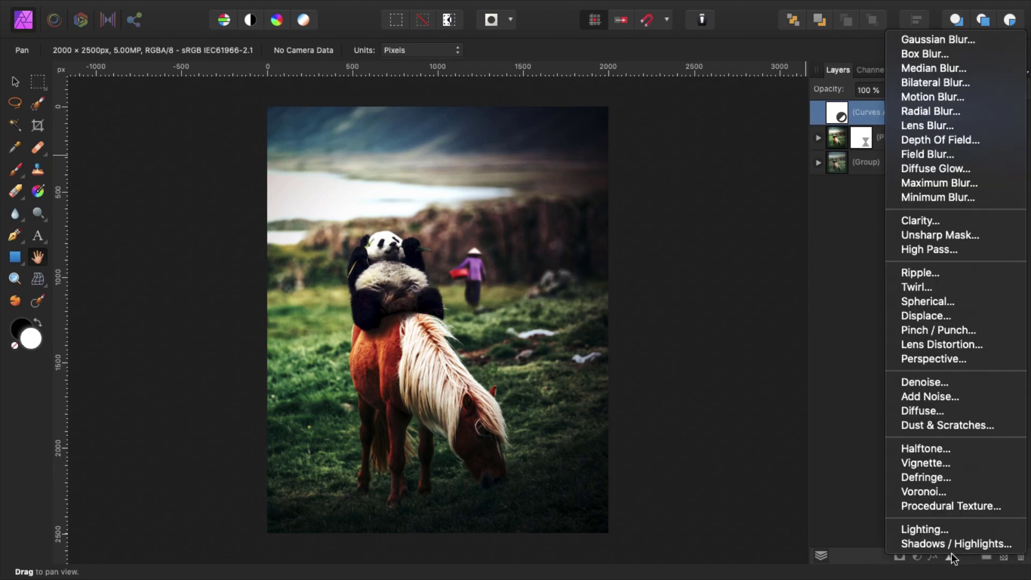
click(917, 556)
click(924, 502)
click(608, 436)
key(super+z)
Step: Add a Lens Filter adjustment with a red filter colour and 38% optical density
click(917, 556)
click(924, 516)
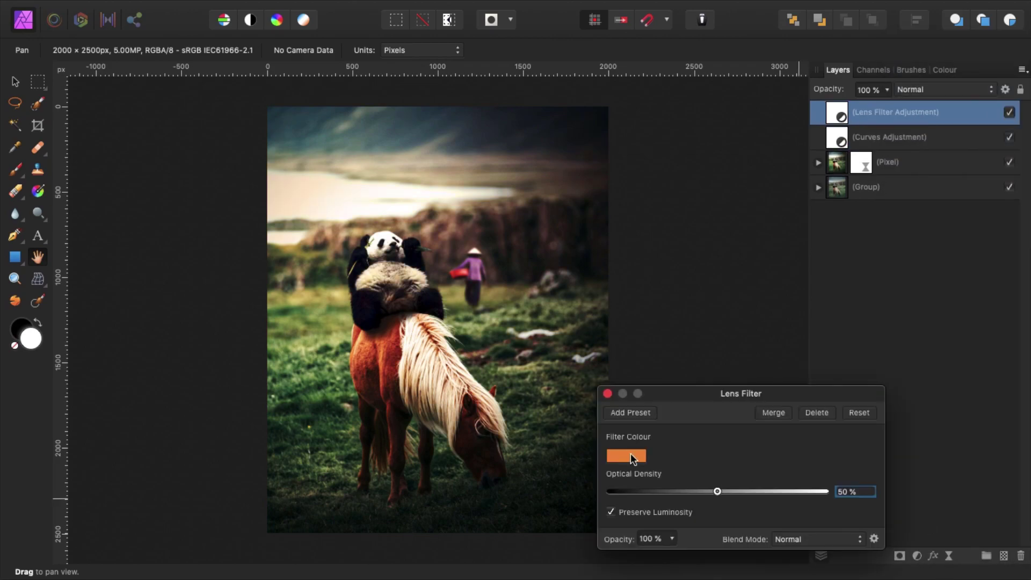
click(630, 454)
drag(738, 385, 803, 343)
click(823, 372)
drag(717, 491, 689, 494)
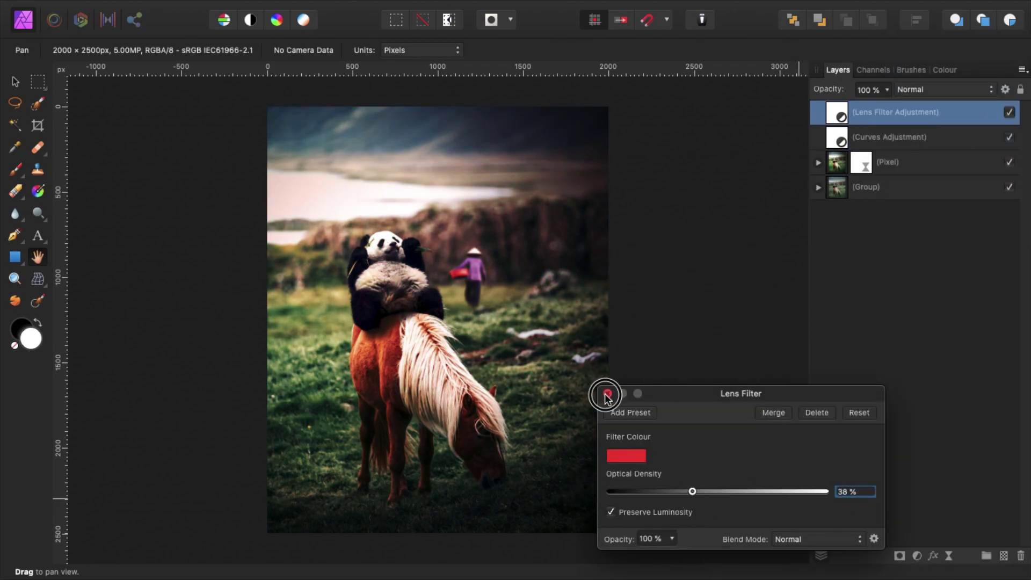
click(608, 393)
Step: Group the Lens Filter, Curves and lit pixel layers together
click(910, 162)
shift+click(909, 116)
key(super+g)
Step: Mask the Curves adjustment over the panda and horse with black, using a large brush at 0% hardness and 43% opacity
click(818, 112)
click(999, 164)
key(b)
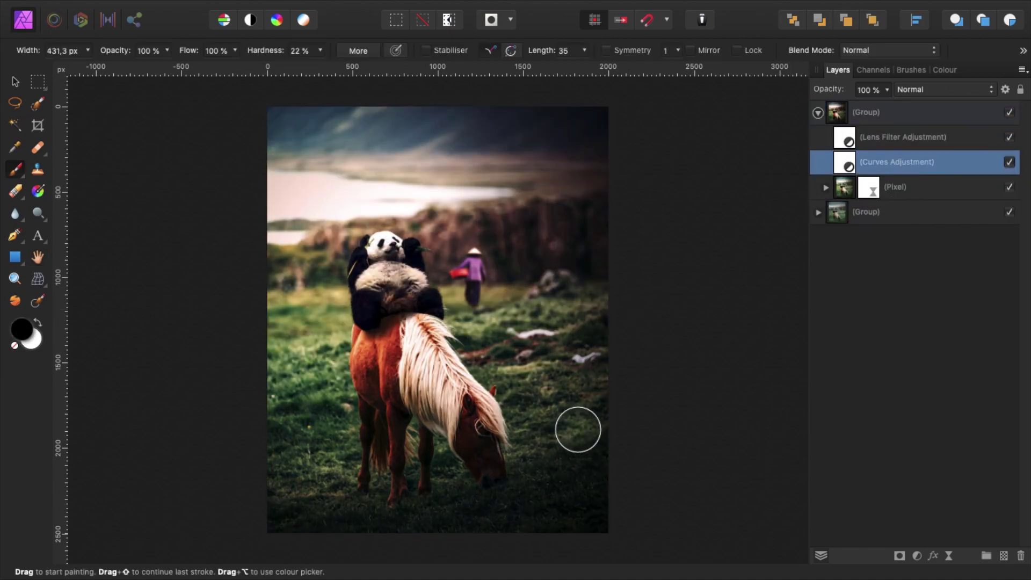
scroll(578, 430, down, 2)
key(s)
key(b)
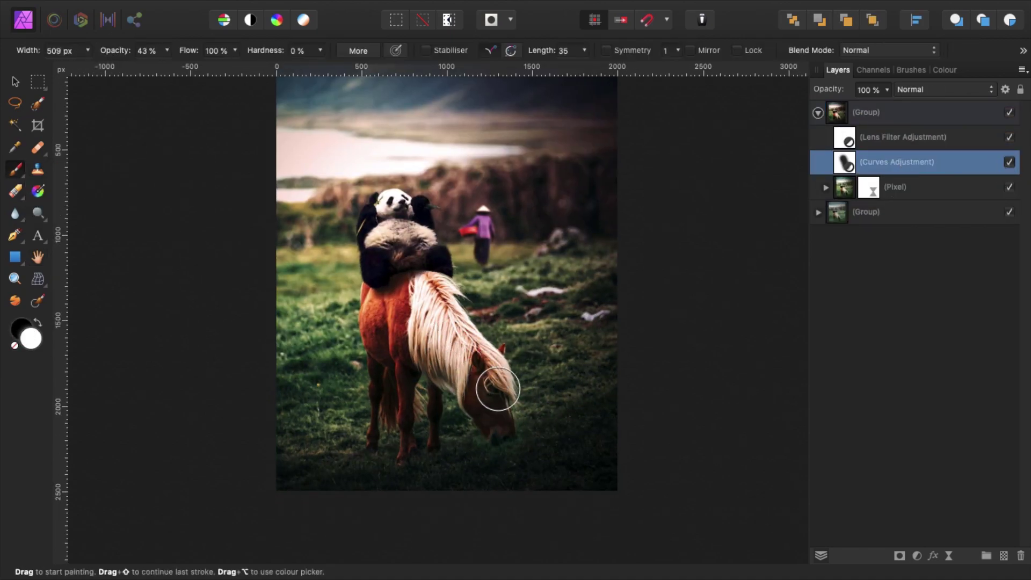